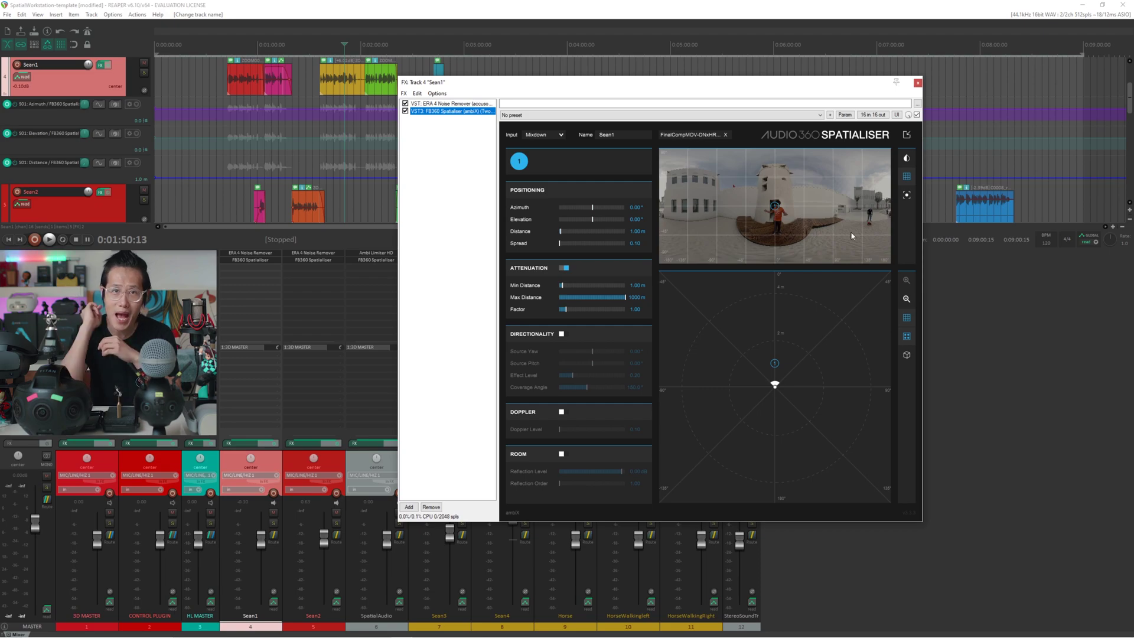
- Pop out the FB360 Player and switch it to the Global Equirect view
{"action": "left_click", "coordinate": [908, 137]}
{"action": "left_click_drag", "start_coordinate": [866, 128], "coordinate": [830, 210]}
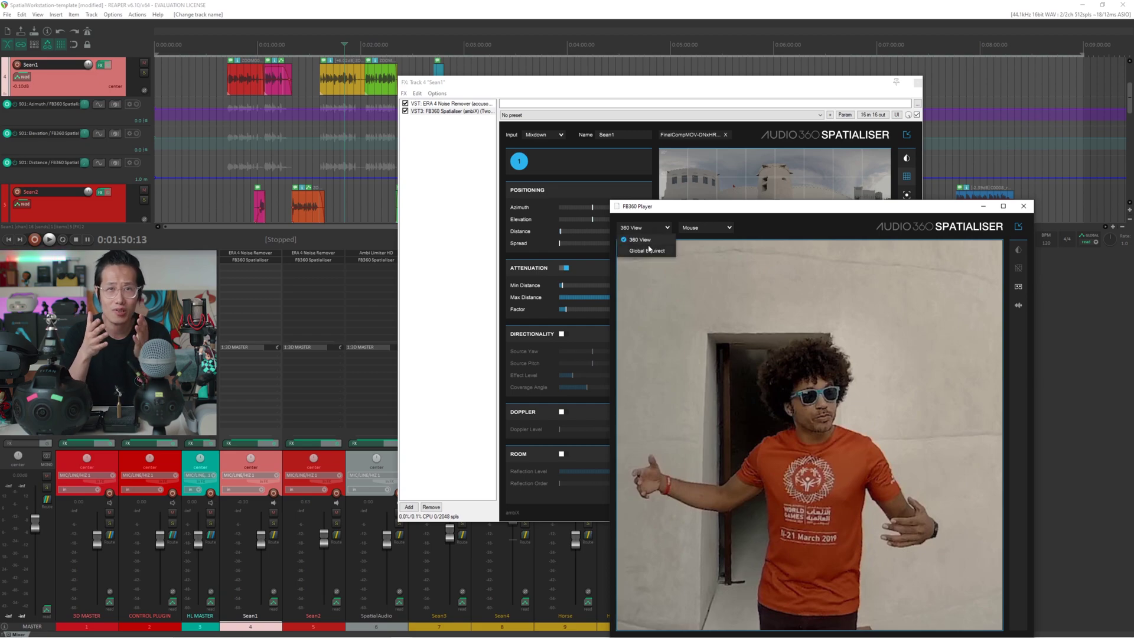
{"action": "left_click", "coordinate": [650, 251]}
- Move the Sean1 effects window aside, bring the player forward, then close Sean1's effects
{"action": "left_click", "coordinate": [657, 83]}
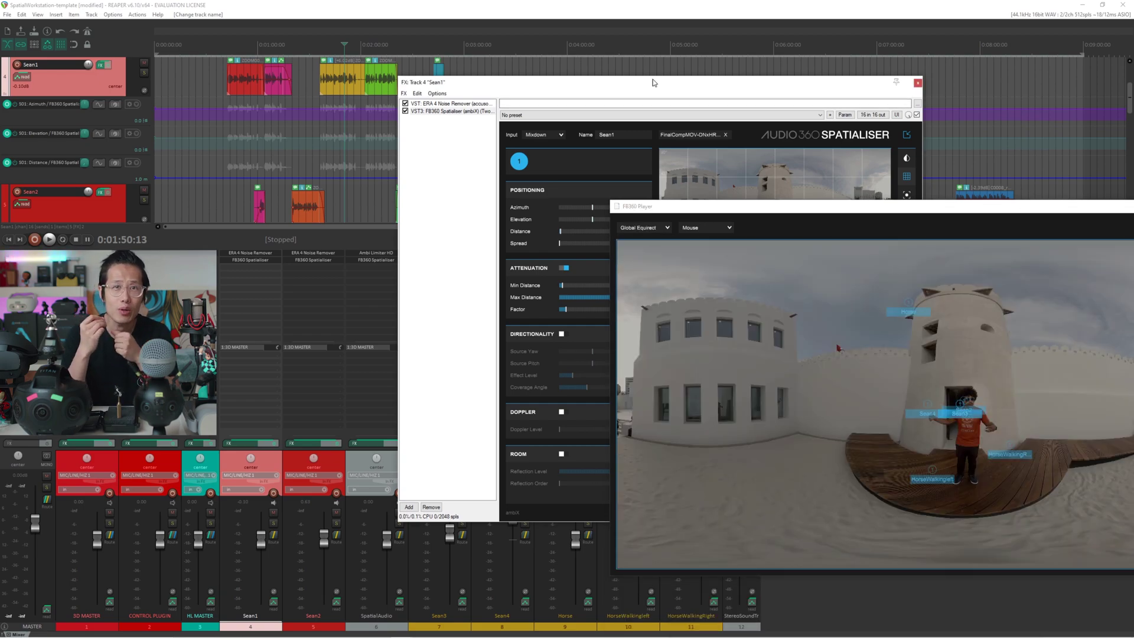
{"action": "left_click_drag", "start_coordinate": [681, 85], "coordinate": [364, 86]}
{"action": "left_click_drag", "start_coordinate": [674, 208], "coordinate": [669, 149]}
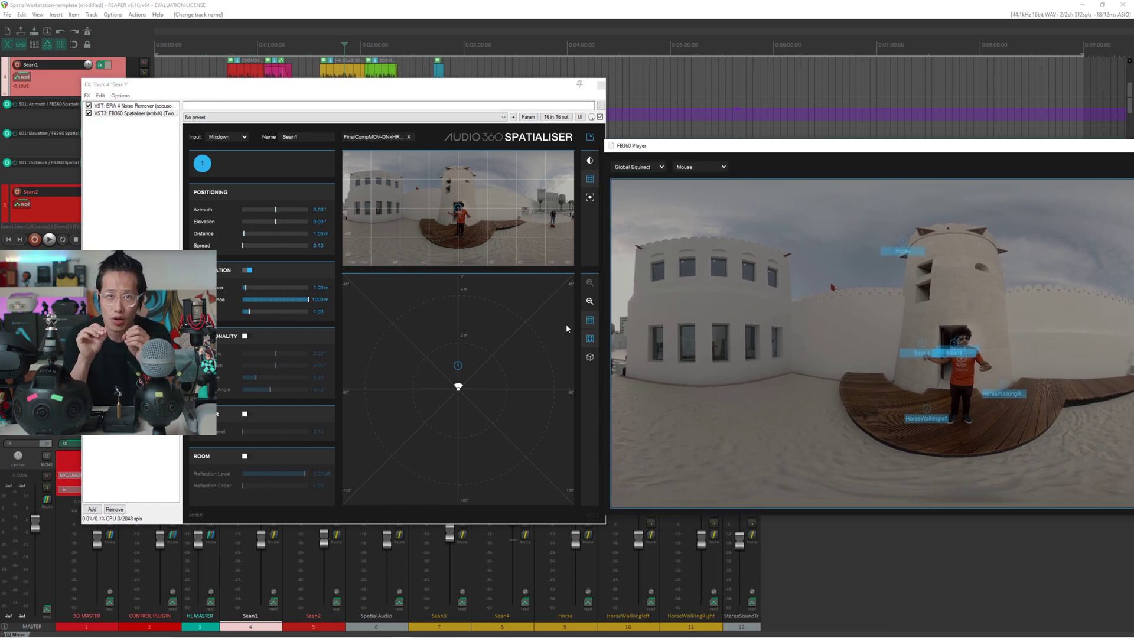
{"action": "left_click", "coordinate": [601, 85]}
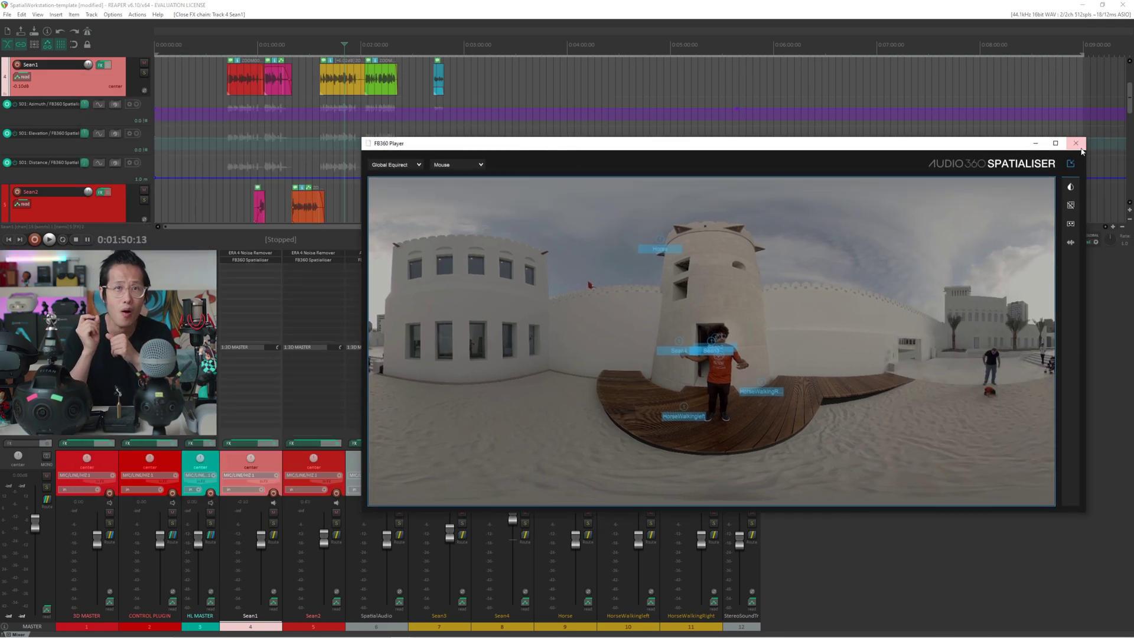
- Close the FB360 Player and Sean1's routing window after checking its 16-channel send to 3D MASTER
{"action": "left_click", "coordinate": [1076, 144]}
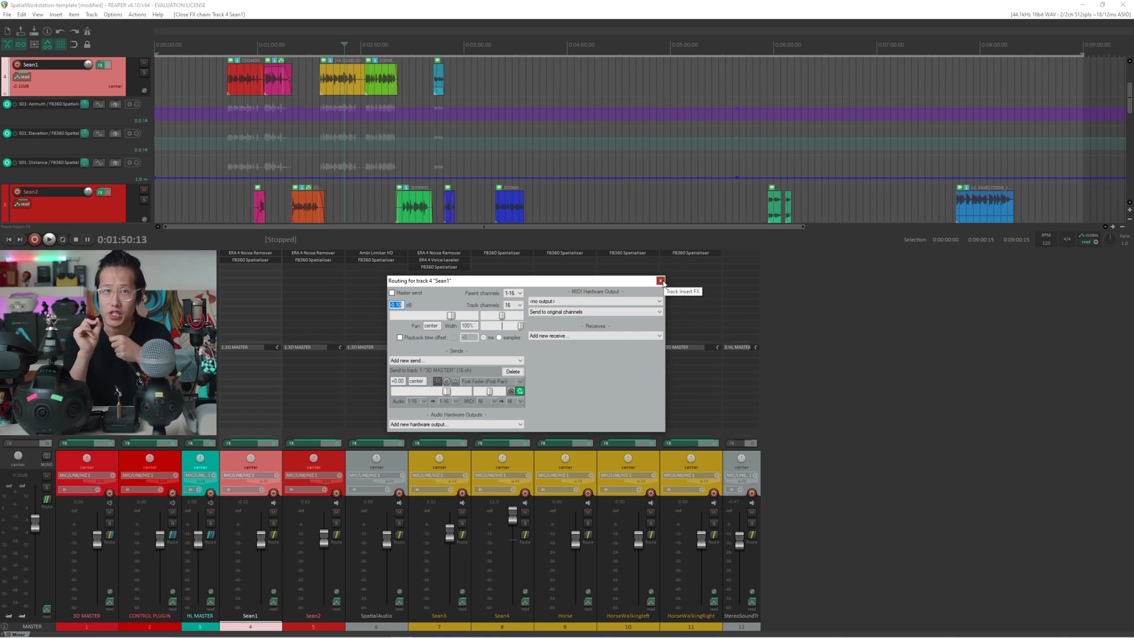
{"action": "left_click", "coordinate": [660, 280]}
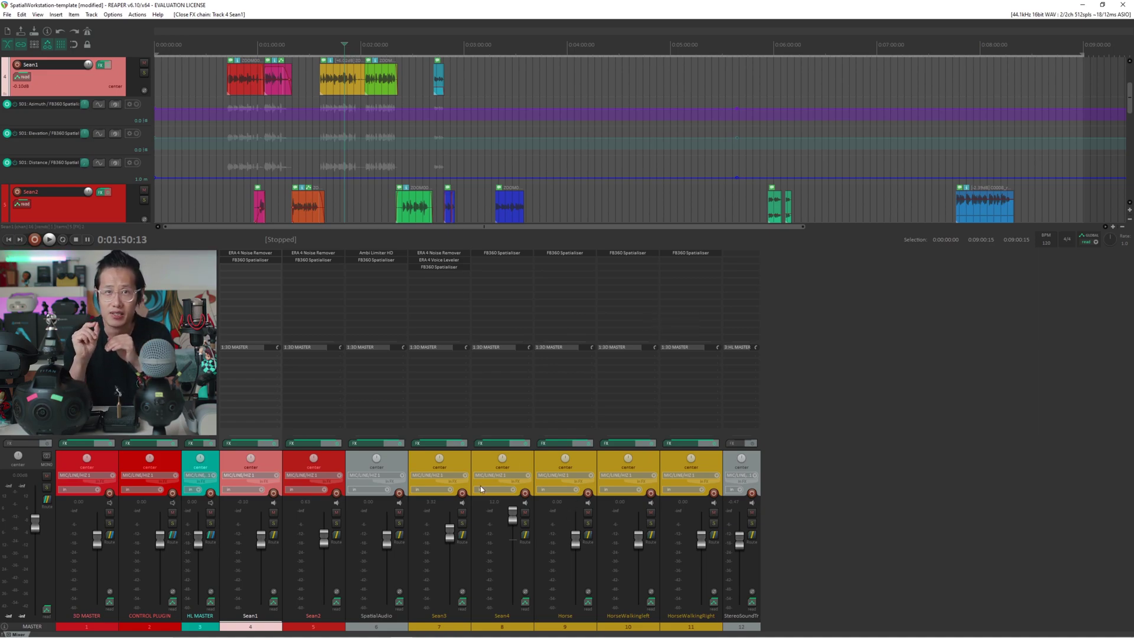
{"action": "left_click", "coordinate": [743, 627]}
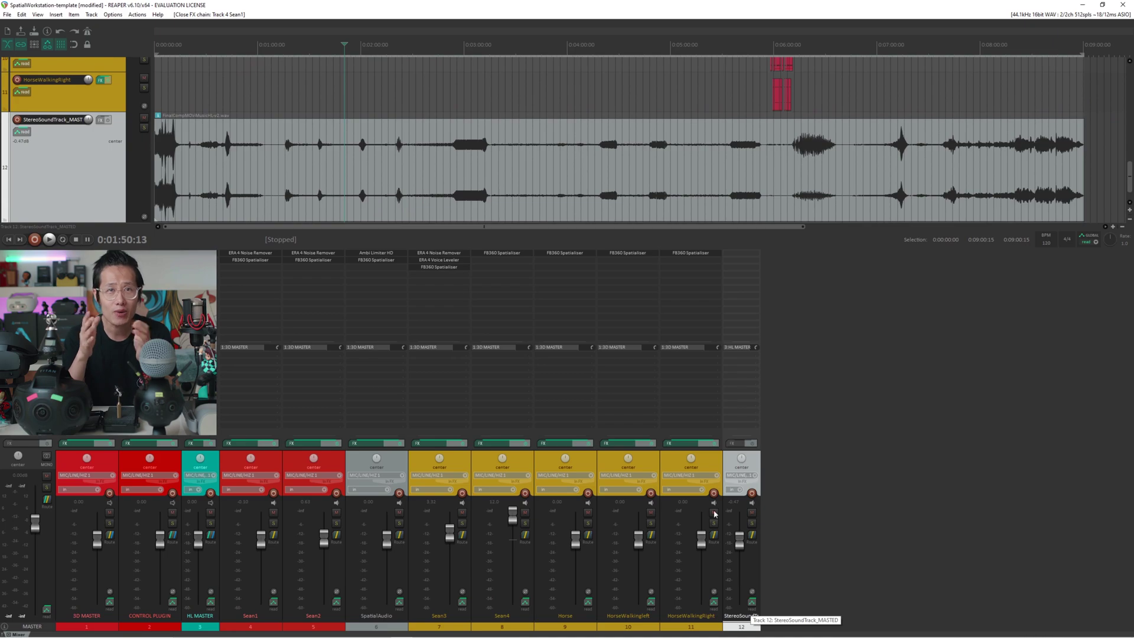
{"action": "left_click", "coordinate": [198, 618]}
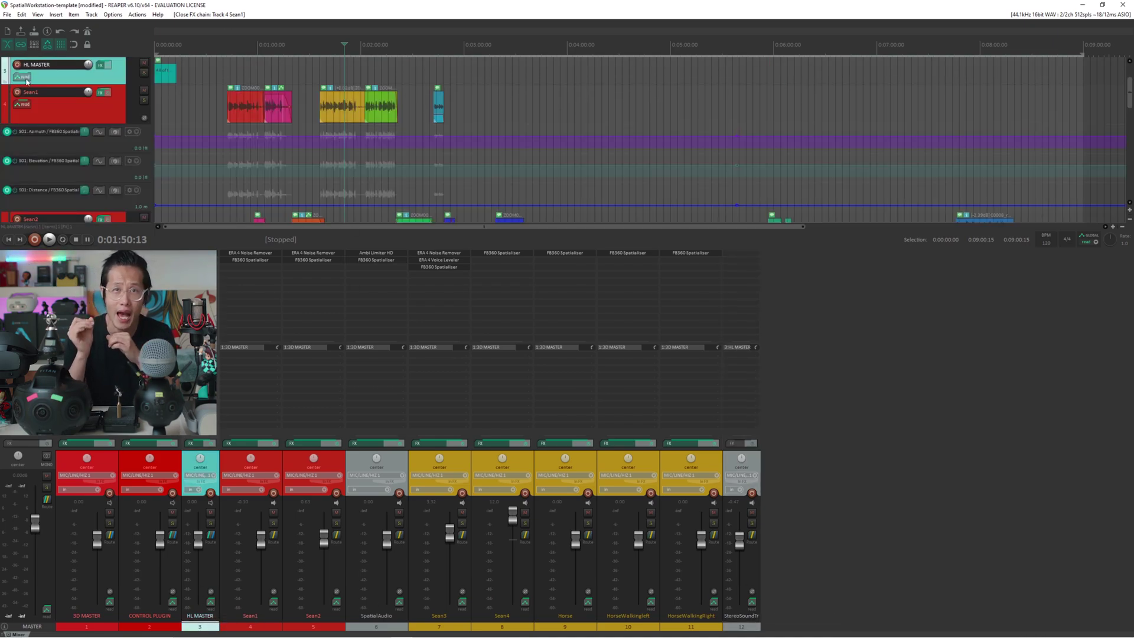
{"action": "left_click", "coordinate": [100, 66]}
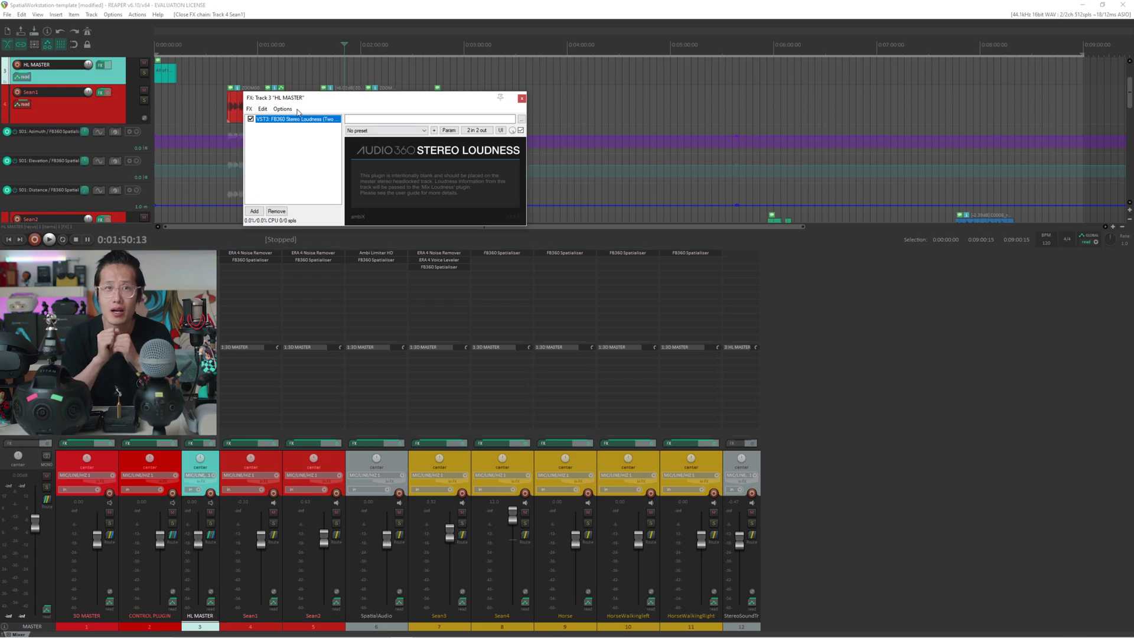
{"action": "left_click", "coordinate": [521, 98]}
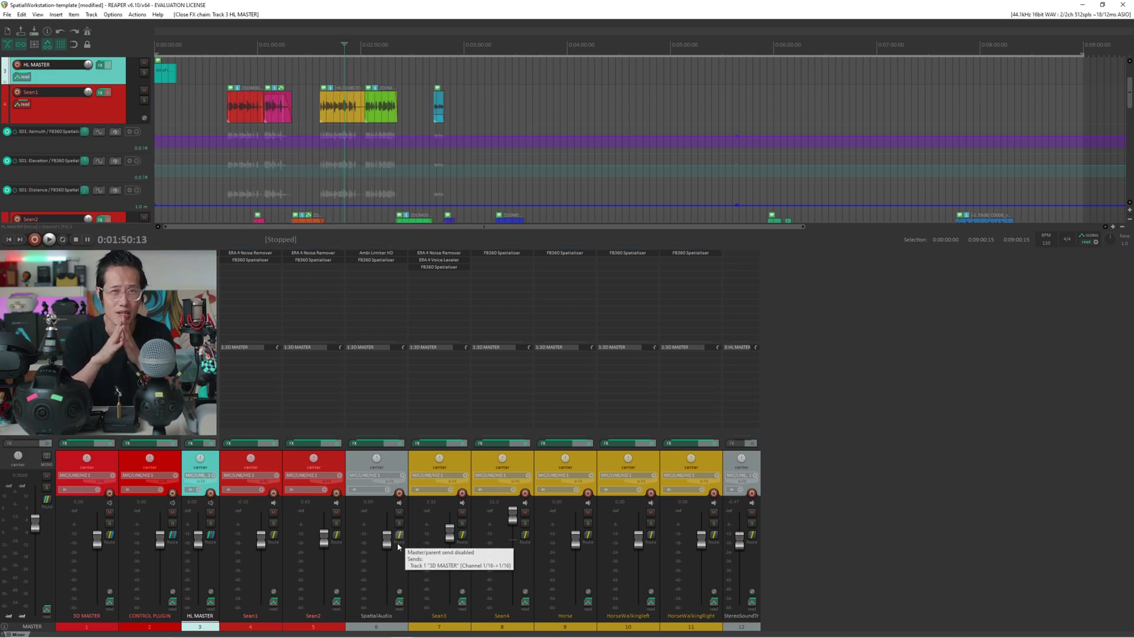
{"action": "left_click", "coordinate": [274, 535]}
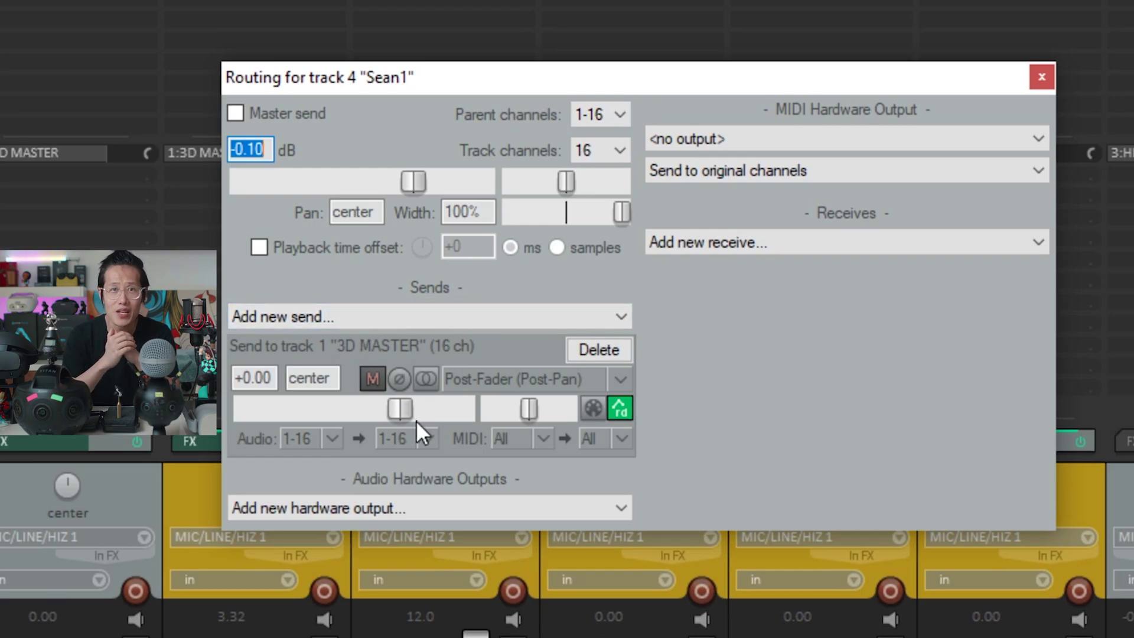
{"action": "left_click", "coordinate": [1038, 79]}
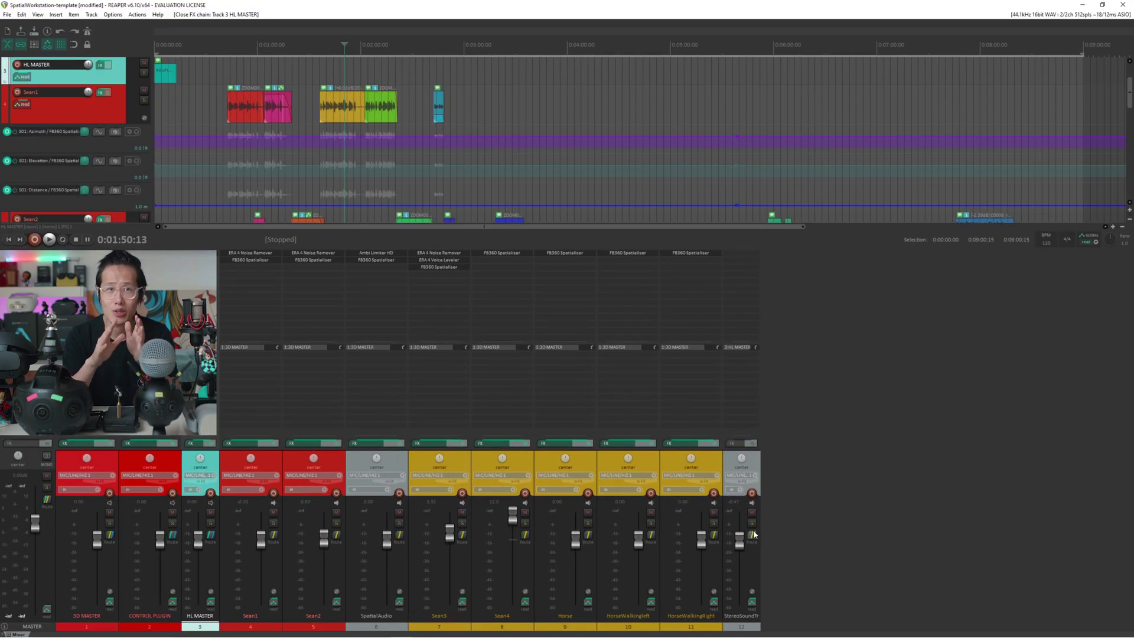
{"action": "left_click", "coordinate": [753, 534]}
{"action": "left_click_drag", "start_coordinate": [893, 482], "coordinate": [519, 274]}
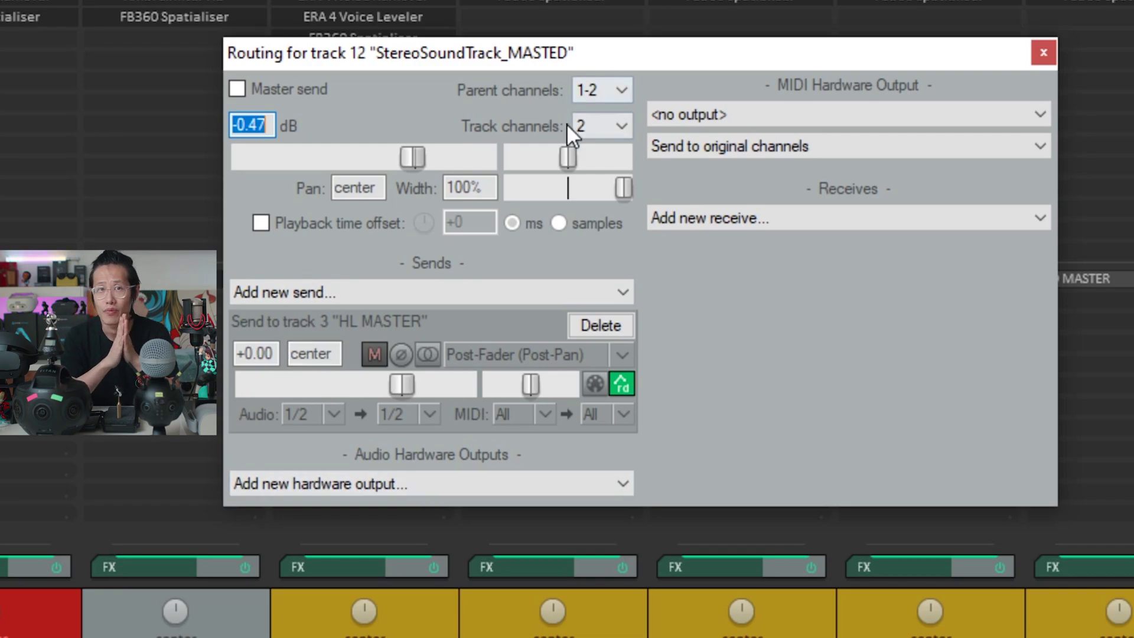
{"action": "left_click", "coordinate": [1043, 54]}
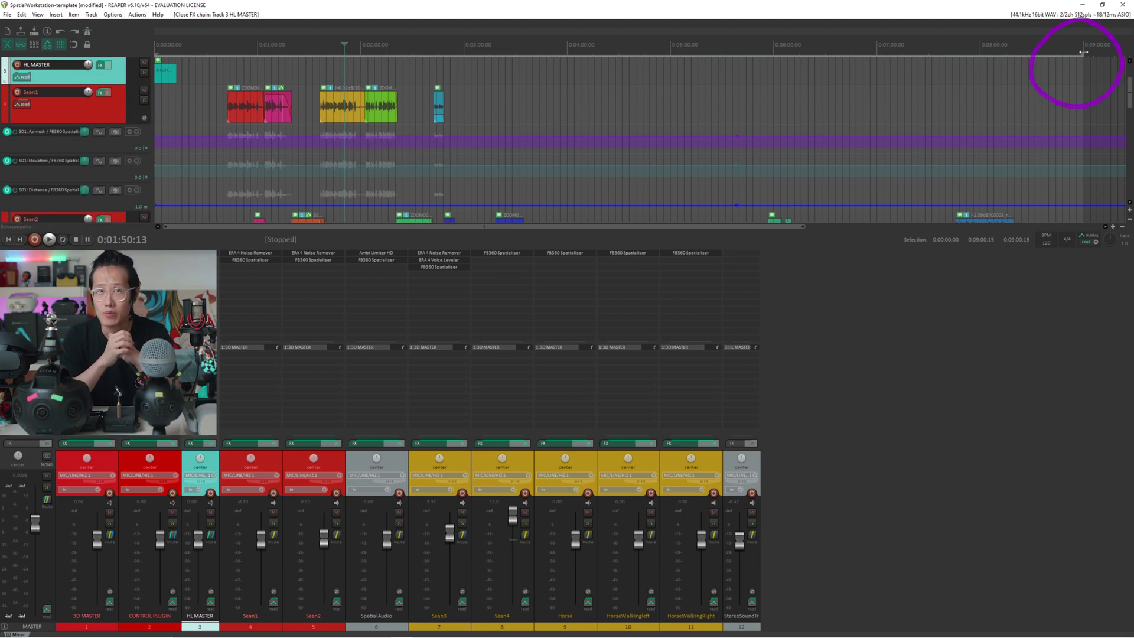
- Untick Decode Binaural in the CONTROL PLUGIN track's FB360 Control effect and close it
{"action": "scroll", "coordinate": [100, 119], "scroll_direction": "up", "scroll_amount": 2}
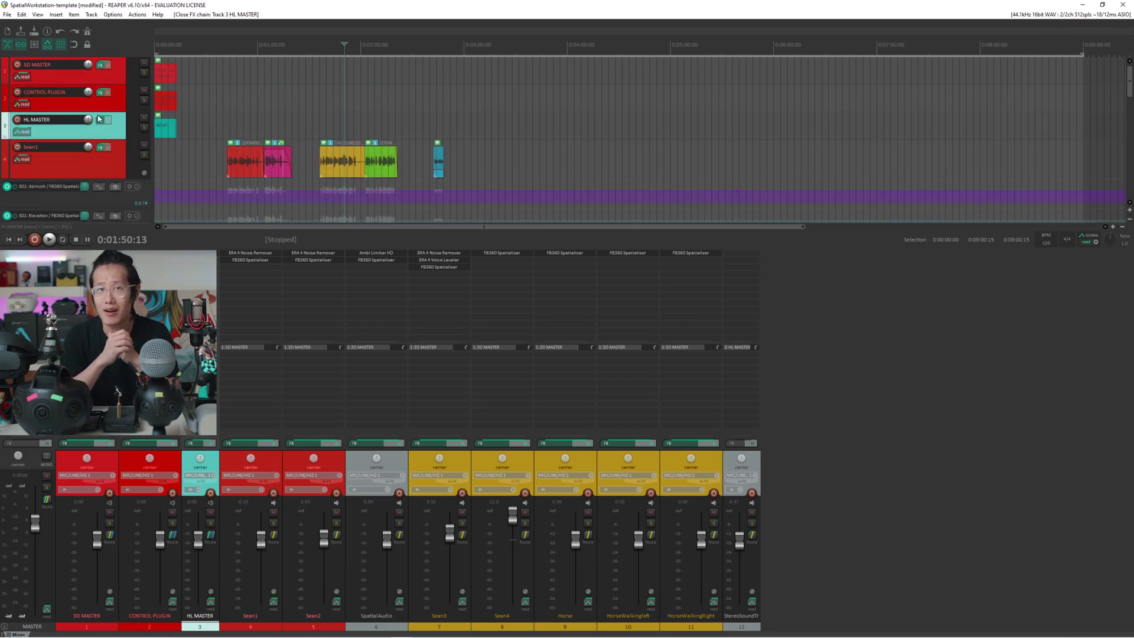
{"action": "left_click", "coordinate": [109, 109]}
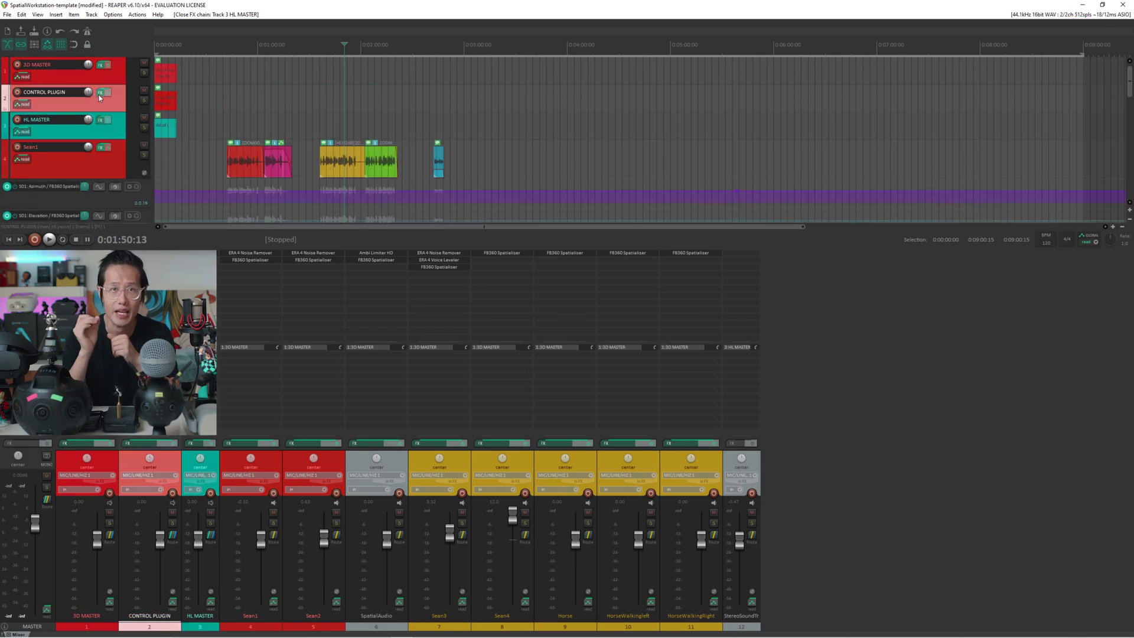
{"action": "left_click", "coordinate": [99, 93]}
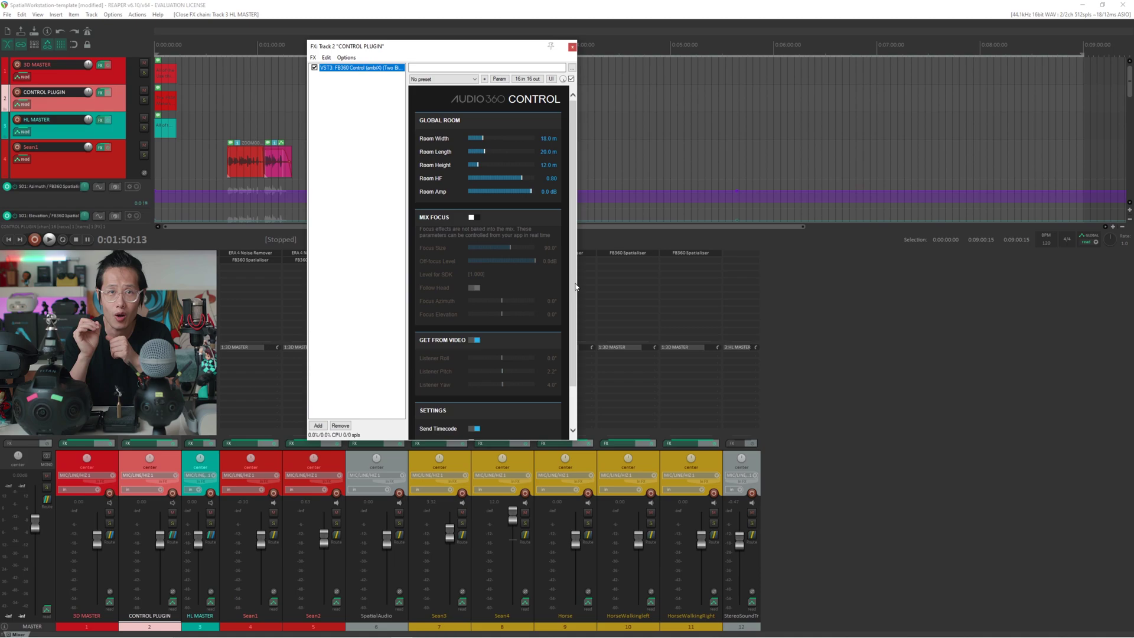
{"action": "scroll", "coordinate": [493, 354], "scroll_direction": "down", "scroll_amount": 2}
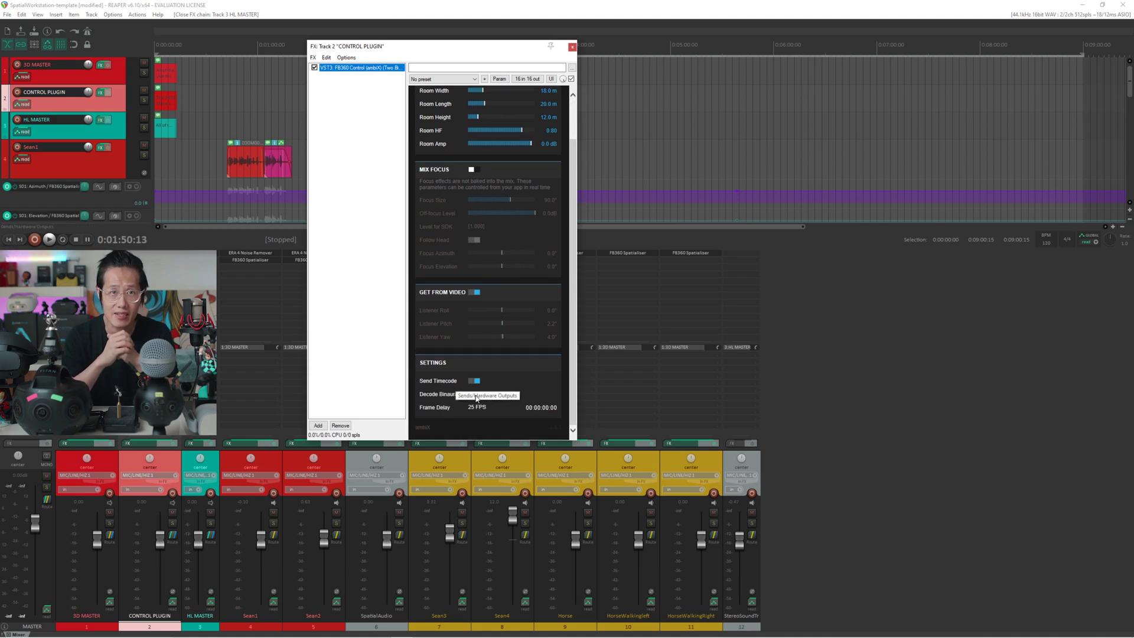
{"action": "left_click", "coordinate": [476, 397]}
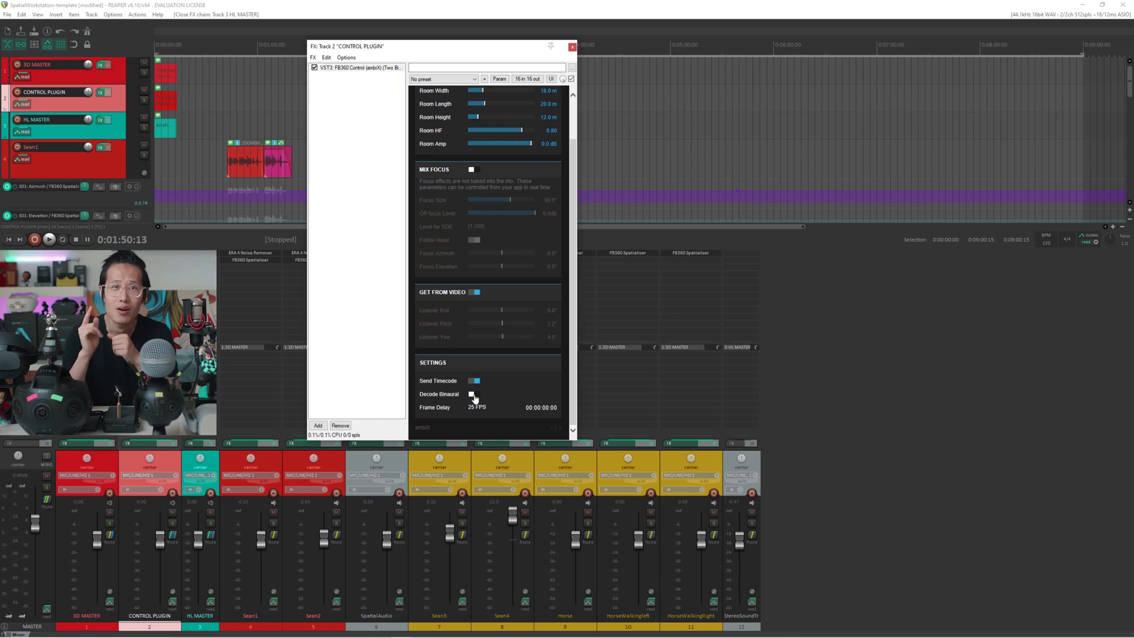
{"action": "key", "text": "Escape"}
{"action": "left_click", "coordinate": [7, 14]}
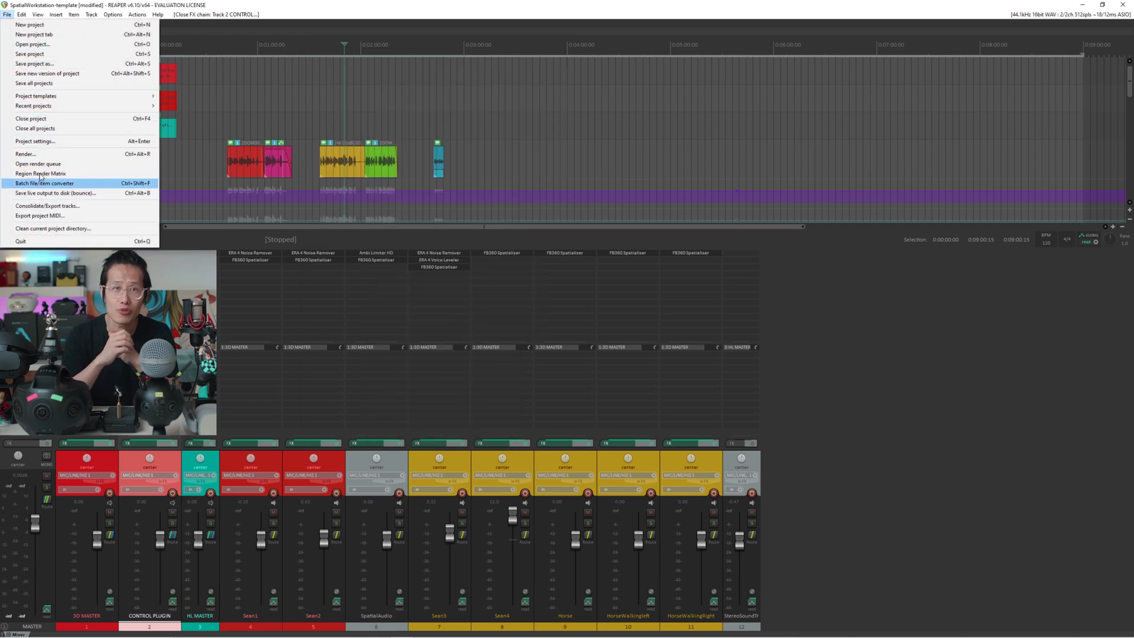
- Render the selected tracks' stems over the time selection as a 16-channel file
{"action": "left_click", "coordinate": [26, 154]}
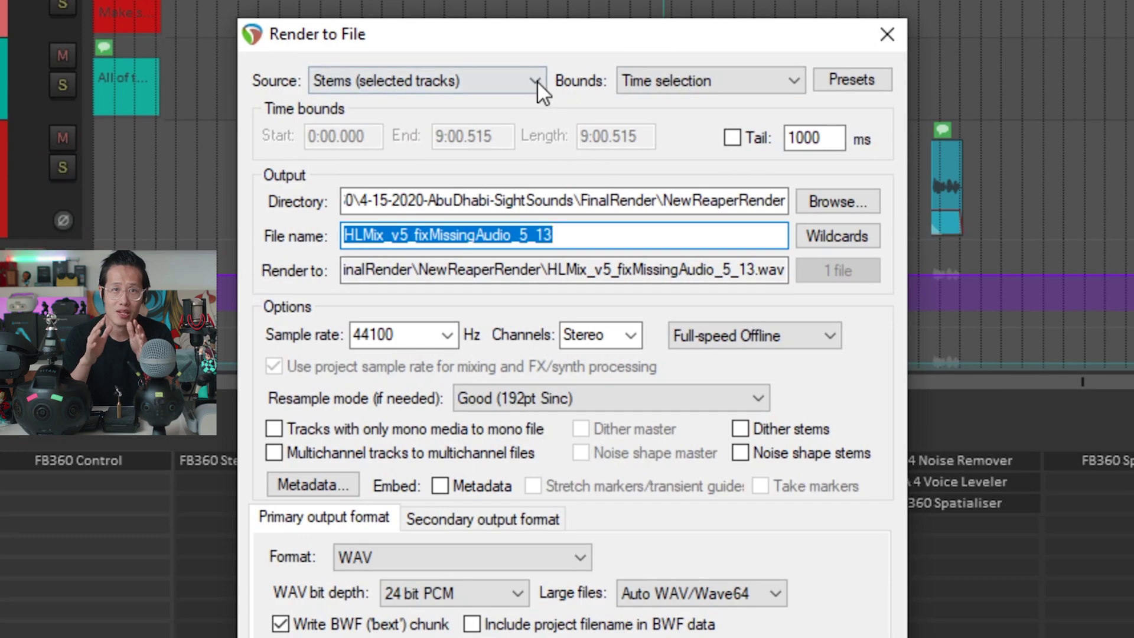
{"action": "left_click", "coordinate": [301, 126]}
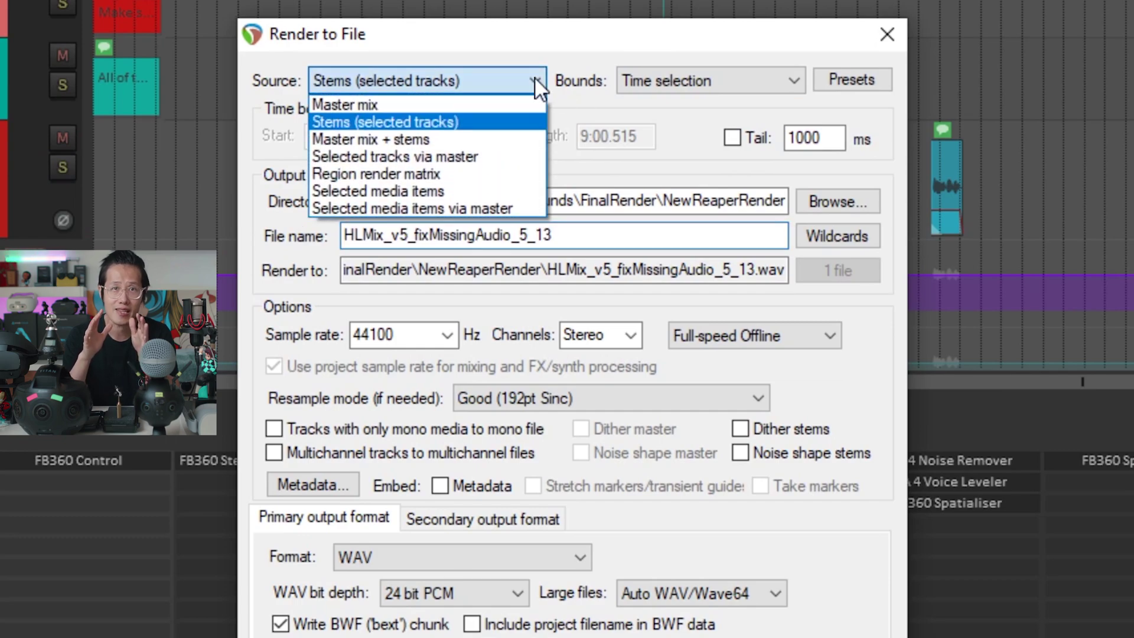
{"action": "left_click", "coordinate": [463, 124]}
{"action": "left_click", "coordinate": [792, 72]}
{"action": "left_click", "coordinate": [658, 139]}
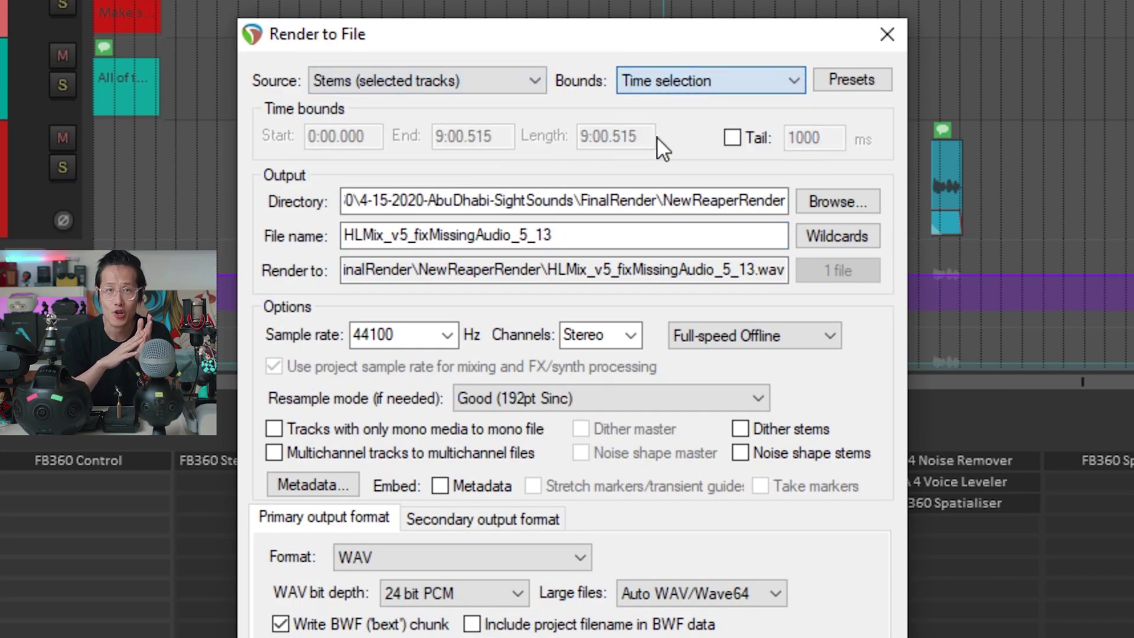
{"action": "double_click", "coordinate": [588, 335]}
{"action": "left_click", "coordinate": [589, 335]}
{"action": "double_click", "coordinate": [589, 335]}
{"action": "type", "text": "16"}
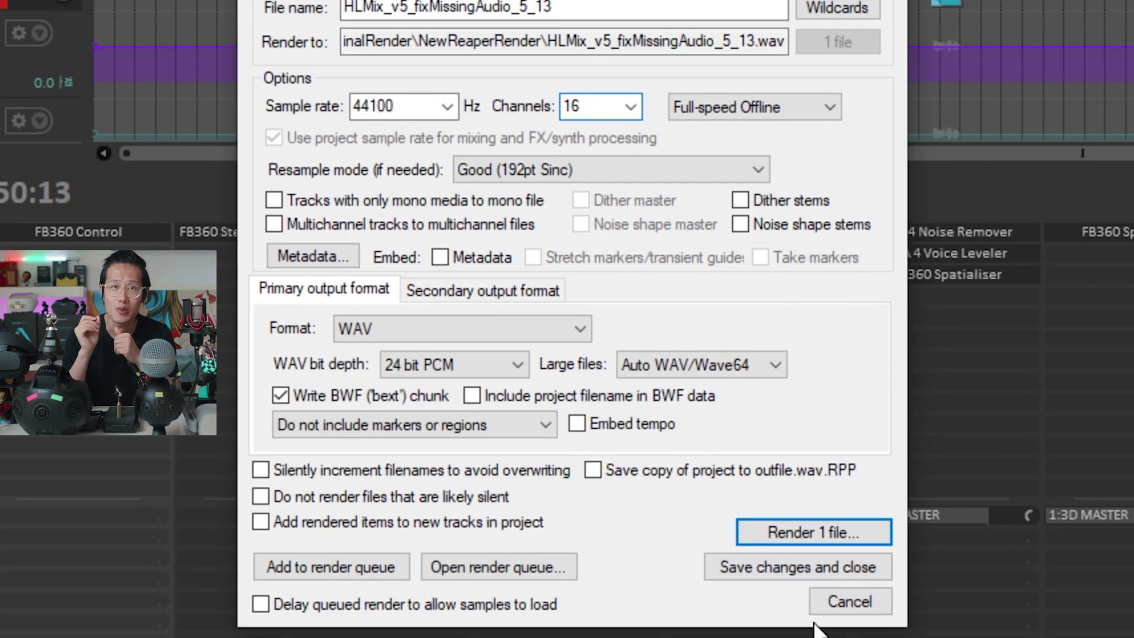
{"action": "left_click", "coordinate": [849, 533]}
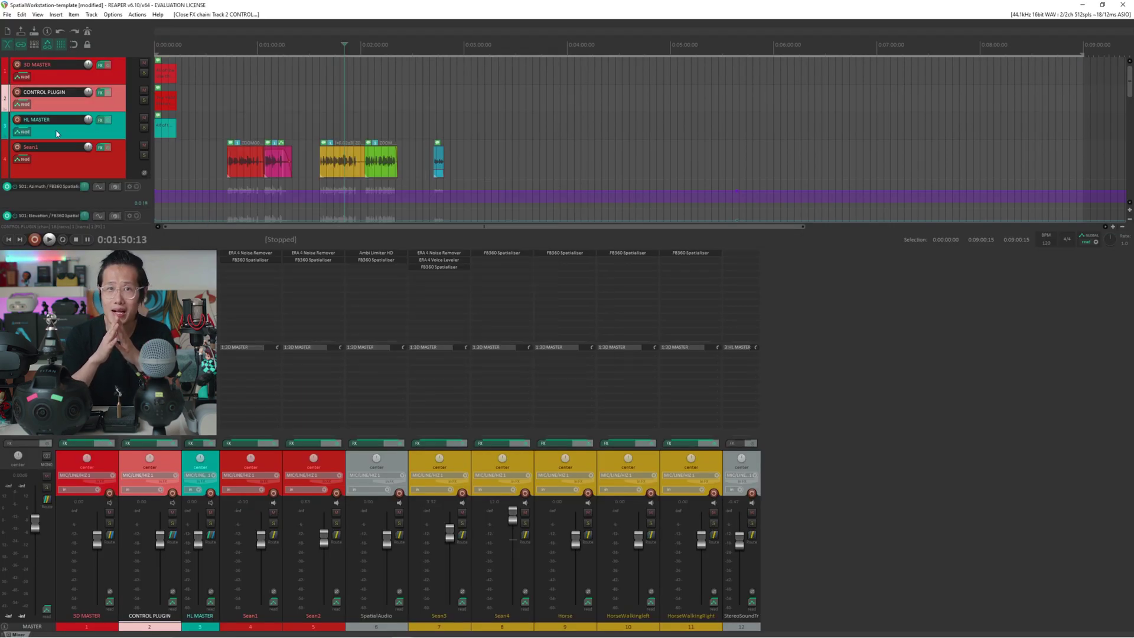
- Select the HL MASTER track and render it alone as a stereo HLMix_v5_fixMissingAudio_5_13 file
{"action": "left_click", "coordinate": [69, 131]}
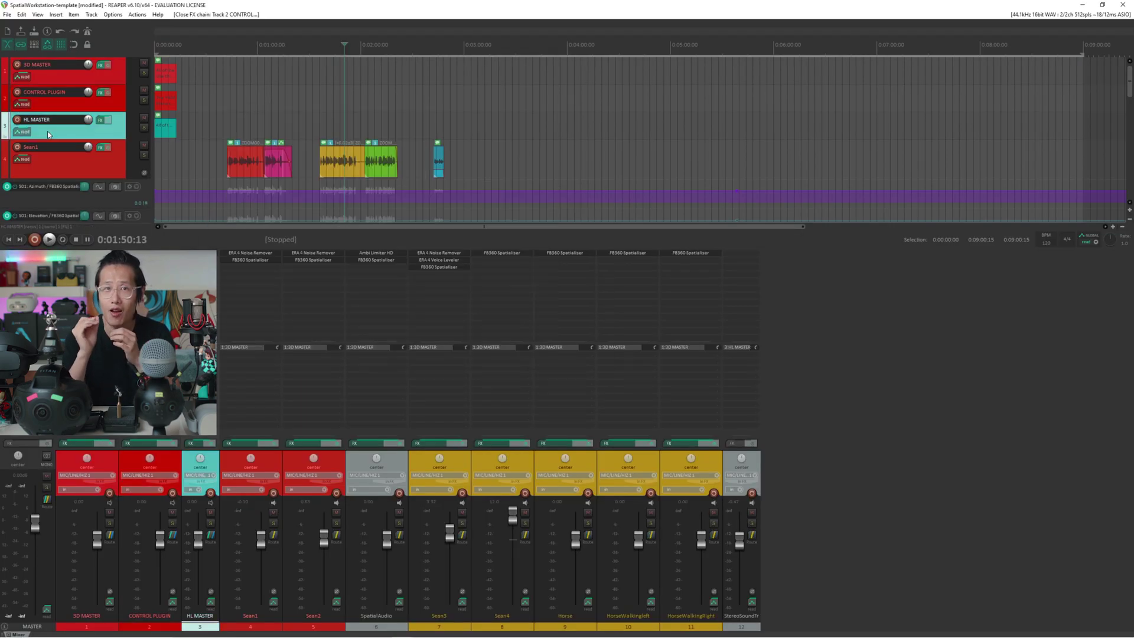
{"action": "left_click", "coordinate": [7, 15]}
{"action": "left_click", "coordinate": [25, 154]}
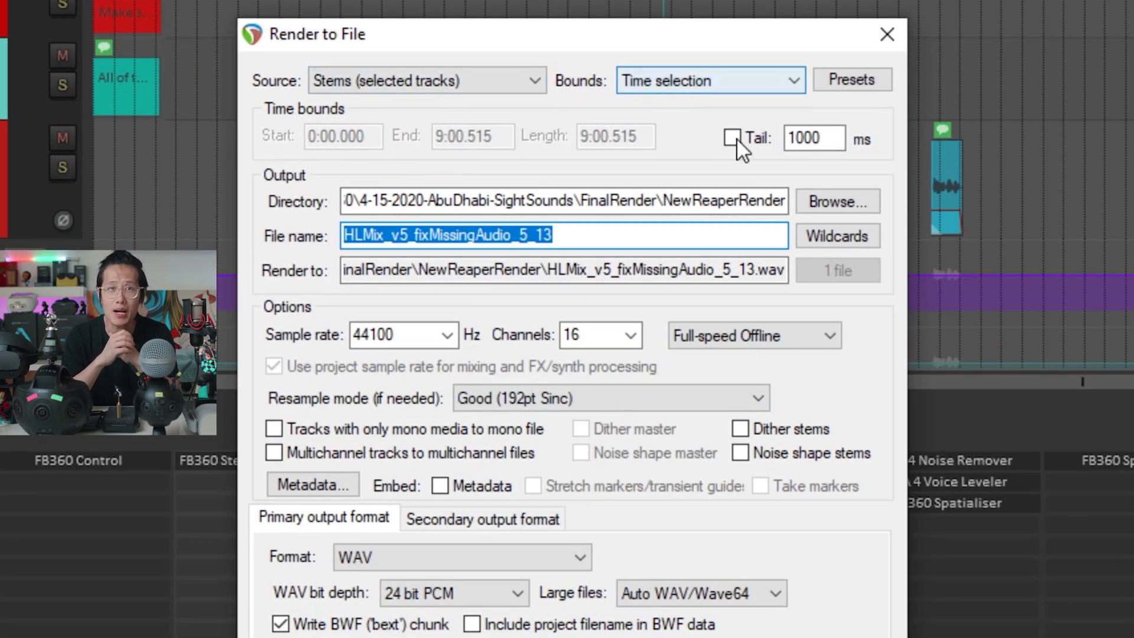
{"action": "left_click", "coordinate": [600, 337]}
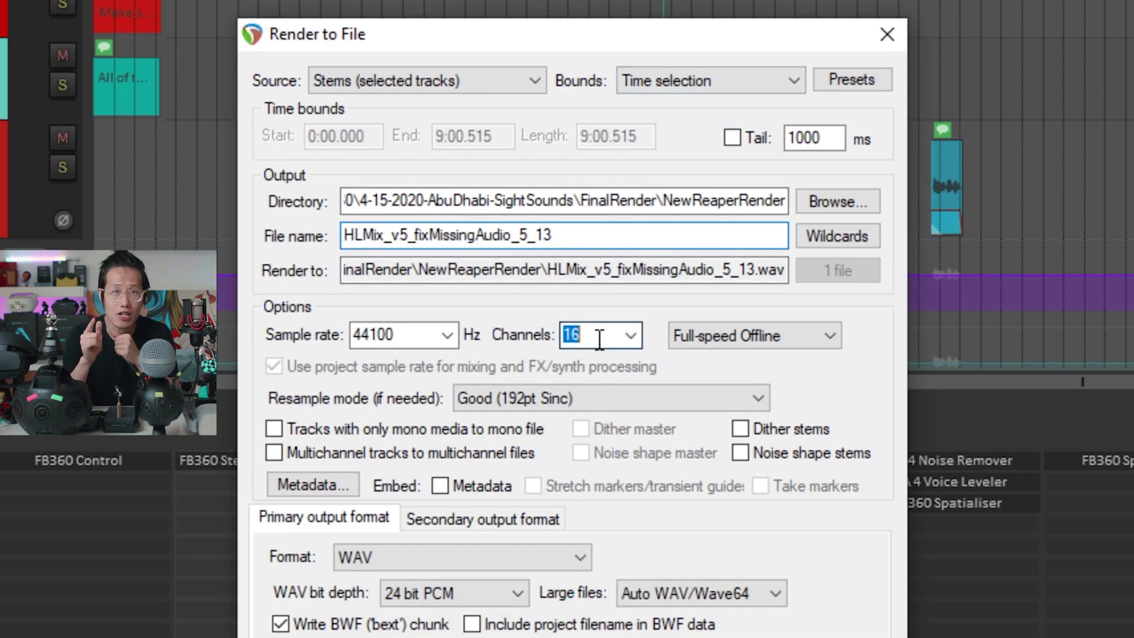
{"action": "left_click", "coordinate": [631, 336]}
{"action": "left_click", "coordinate": [603, 370]}
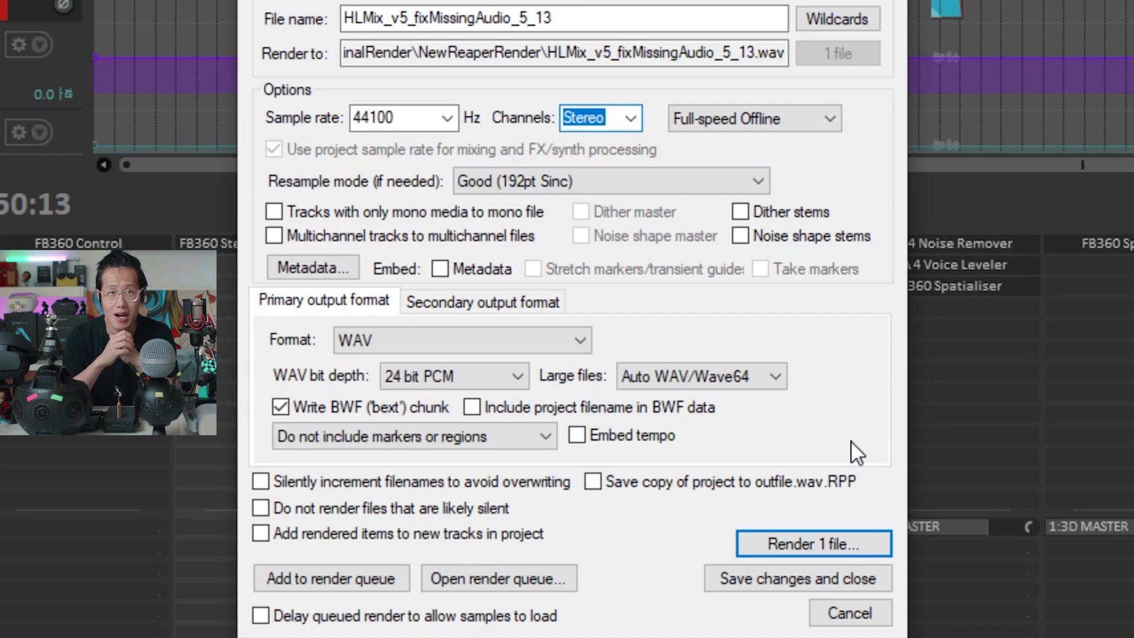
{"action": "left_click", "coordinate": [831, 537]}
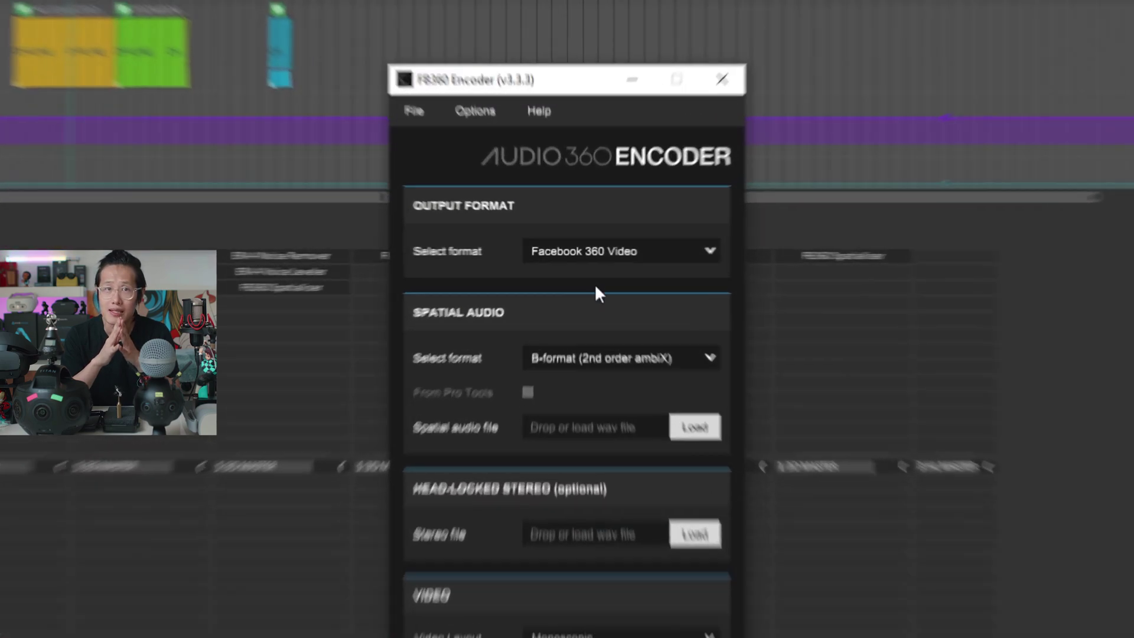
- Set the encoder output to B-format (1st order ambiX) and input to B-format (3rd order ambiX)
{"action": "left_click", "coordinate": [586, 251]}
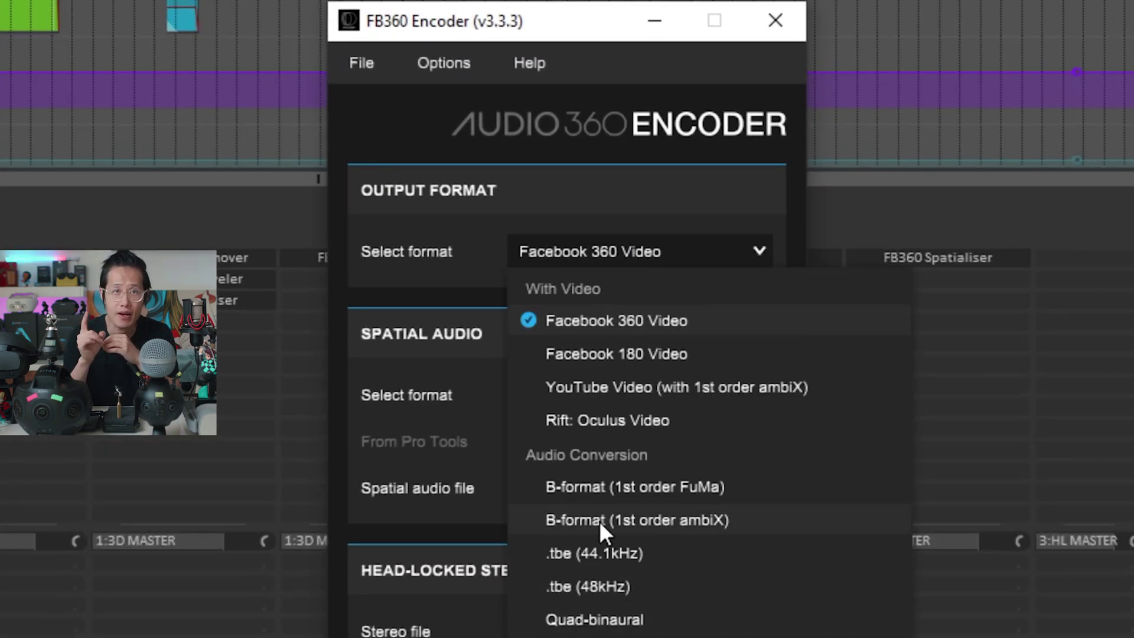
{"action": "left_click", "coordinate": [689, 526]}
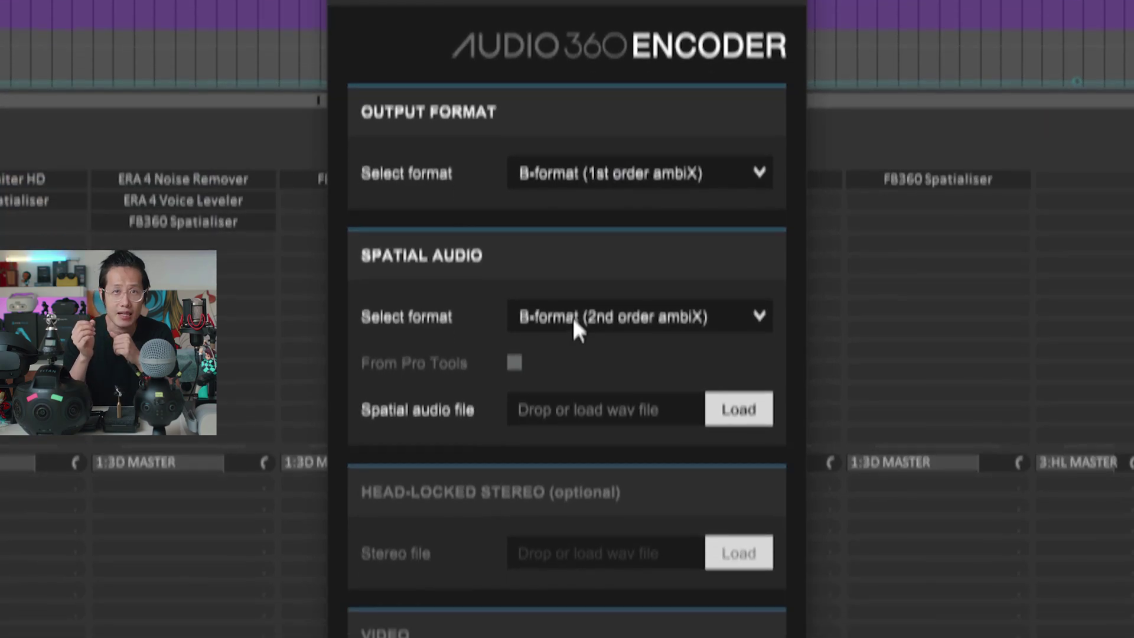
{"action": "left_click", "coordinate": [573, 395]}
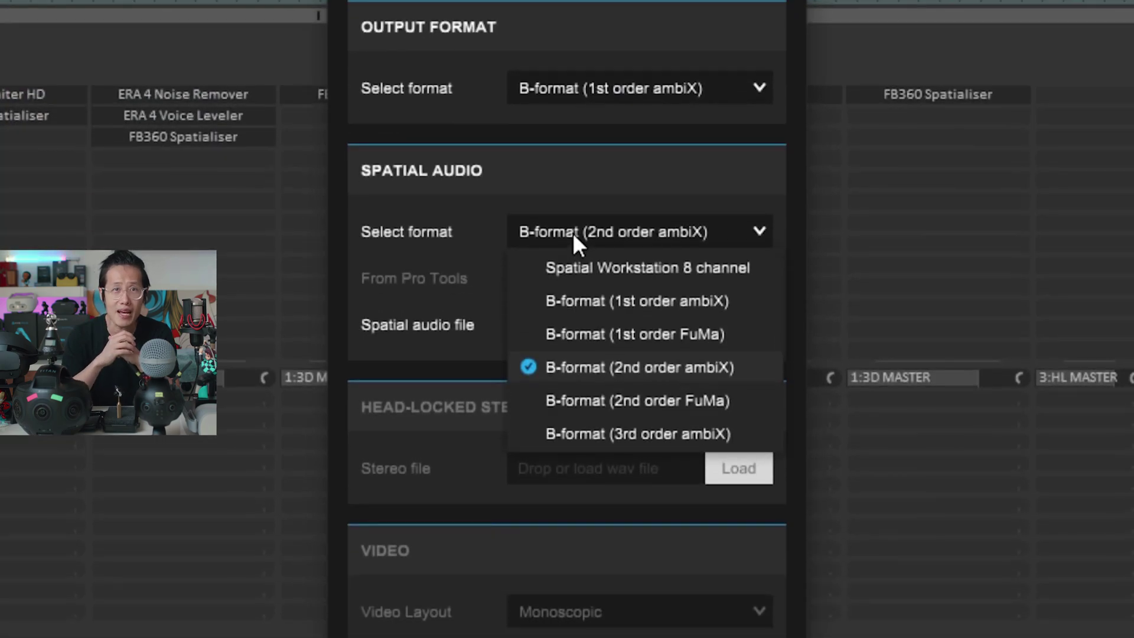
{"action": "left_click", "coordinate": [667, 437]}
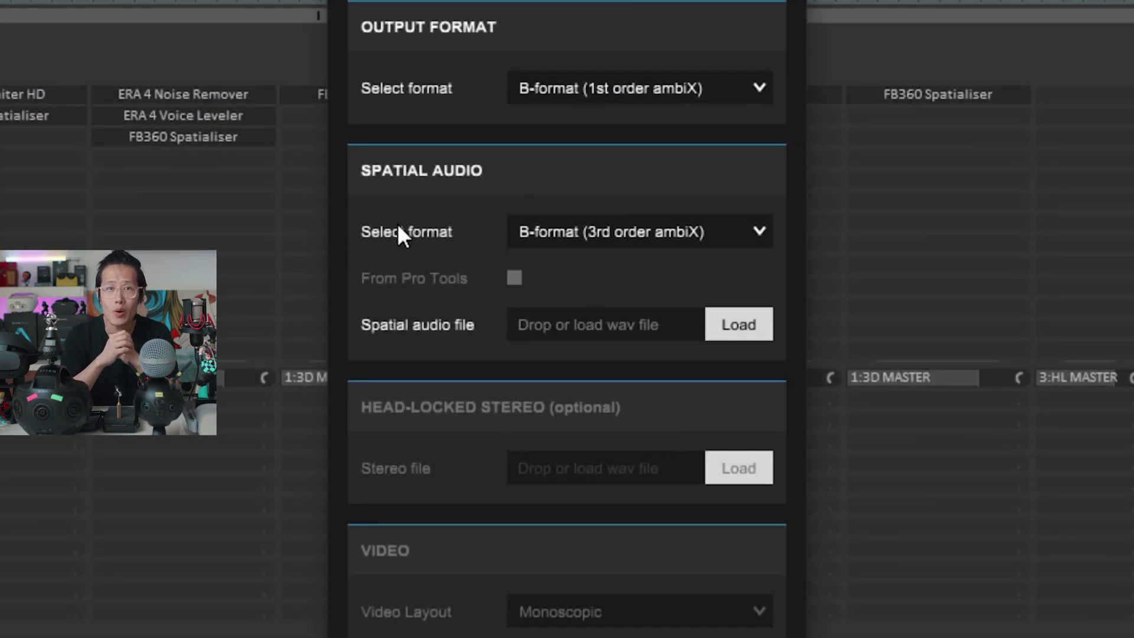
- Load SpatialMix_v5_fixMissingAudio_5_13.wav as the spatial audio file
{"action": "left_click", "coordinate": [747, 330]}
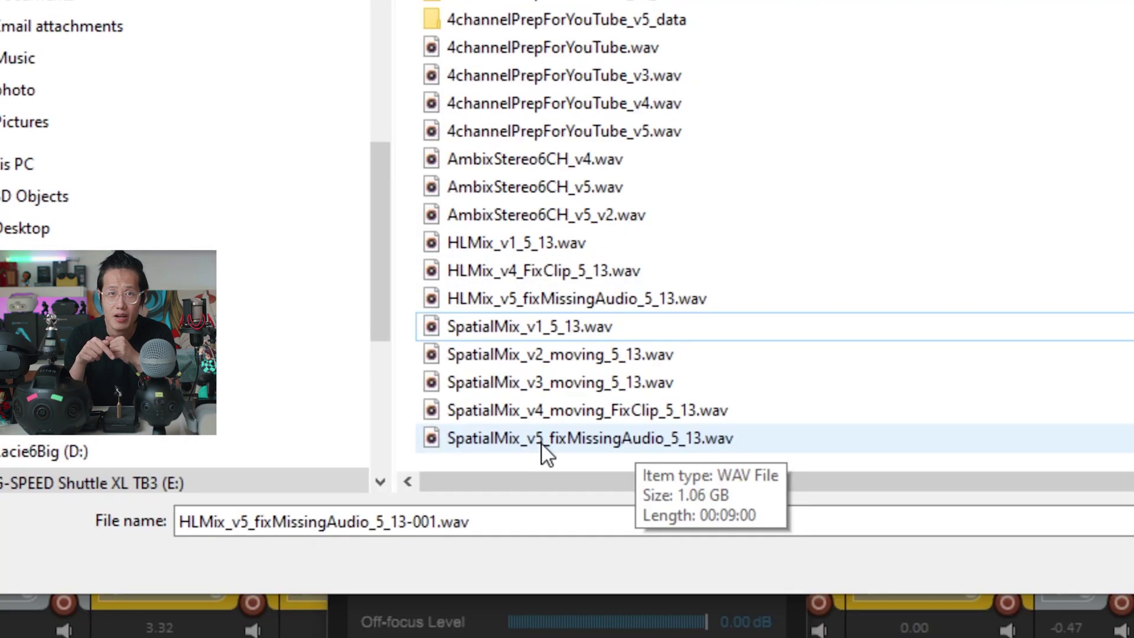
{"action": "left_click", "coordinate": [791, 449]}
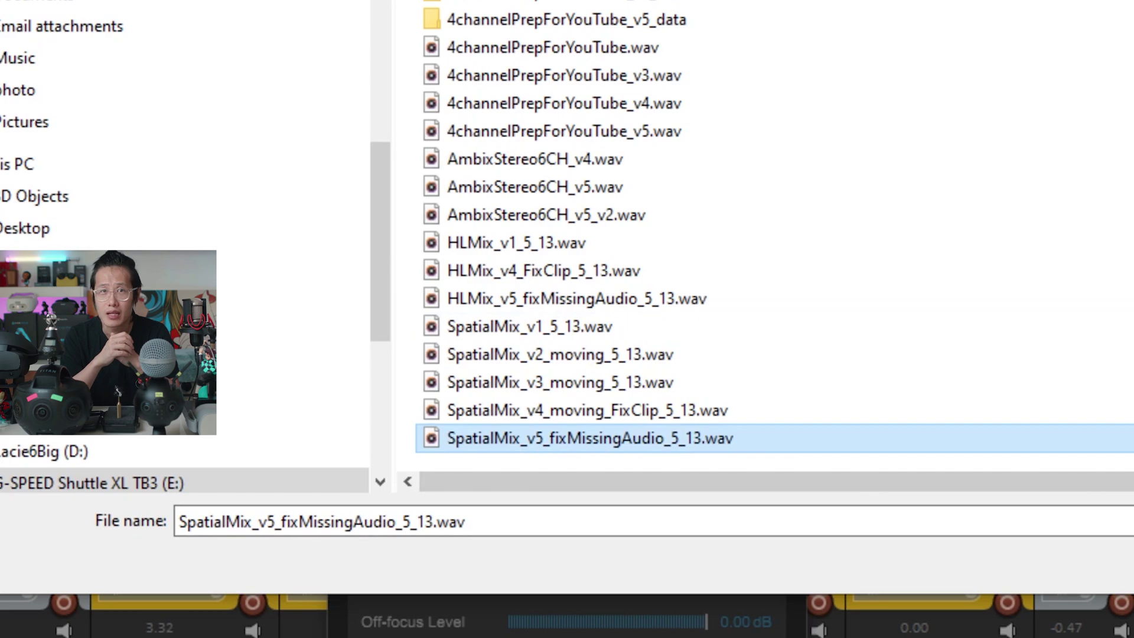
{"action": "key", "text": "Return"}
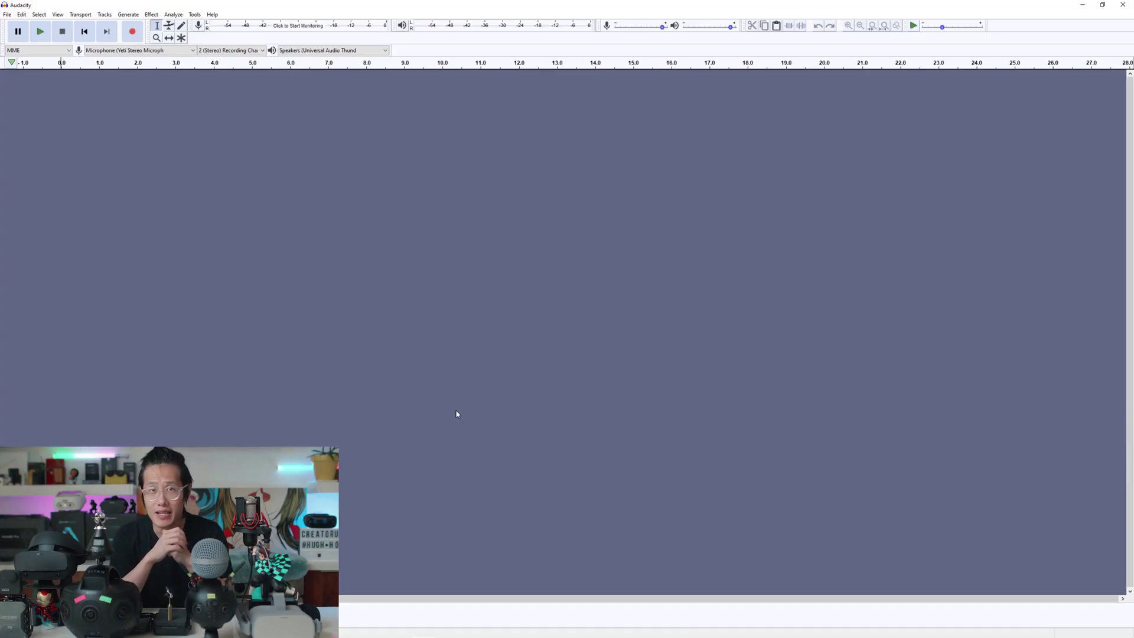
- Enable Use Advanced Mixing Options in Audacity's Import/Export preferences
{"action": "left_click", "coordinate": [7, 14]}
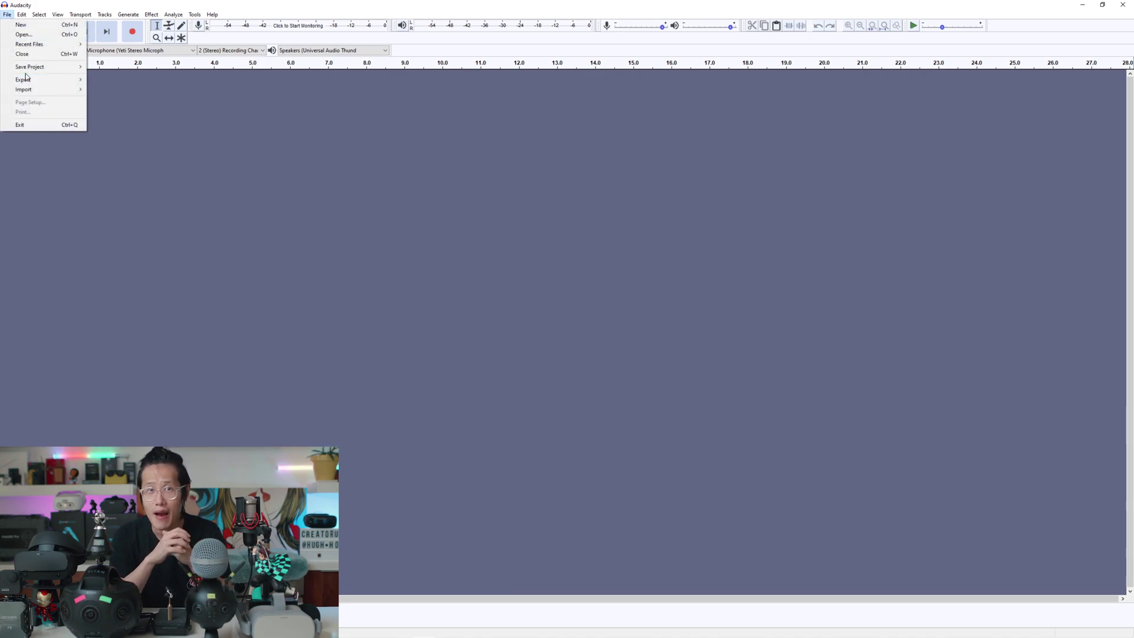
{"action": "mouse_move", "coordinate": [18, 16]}
{"action": "left_click", "coordinate": [45, 154]}
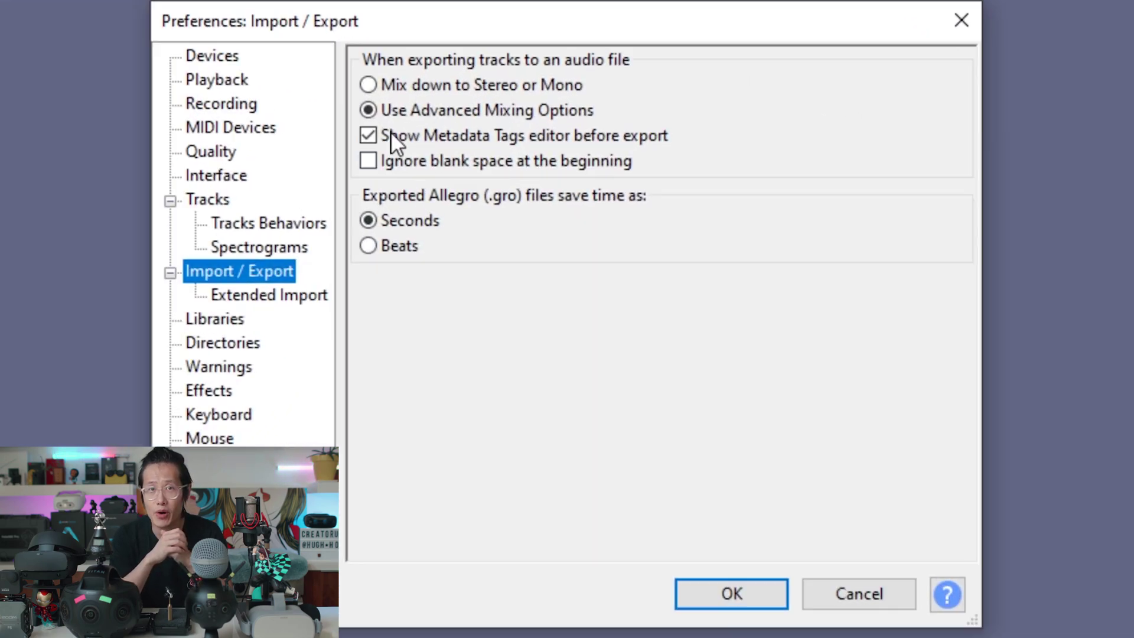
{"action": "left_click", "coordinate": [729, 602]}
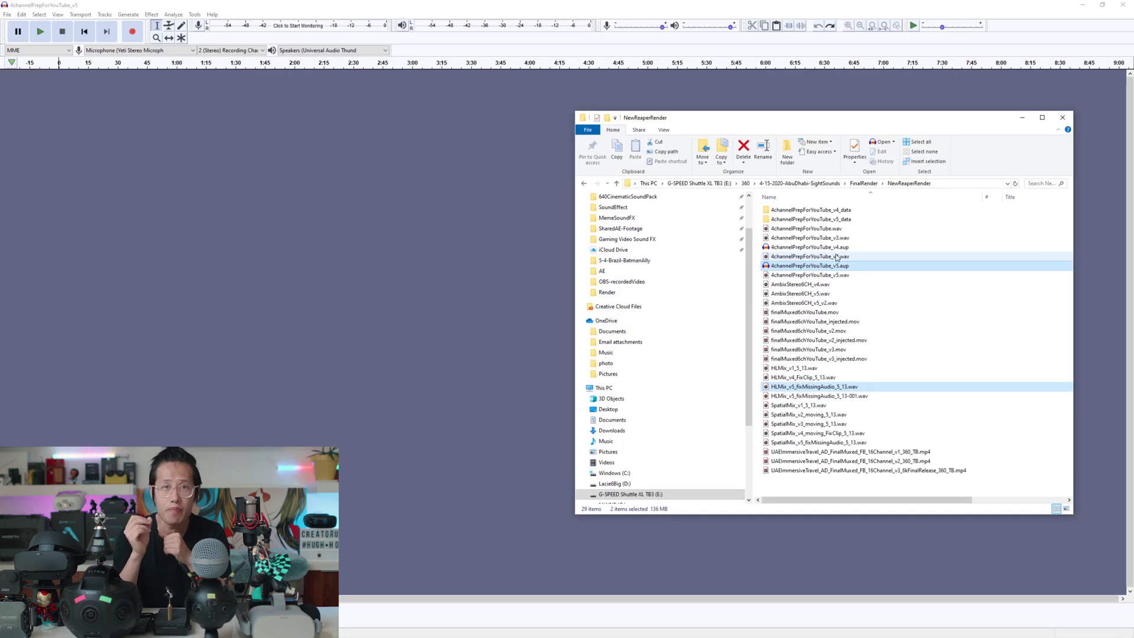
- Import 4channelPrepForYouTube_v5.wav and HLMix_v5_fixMissingAudio_5_13.wav into the Audacity project
{"action": "left_click", "coordinate": [820, 275]}
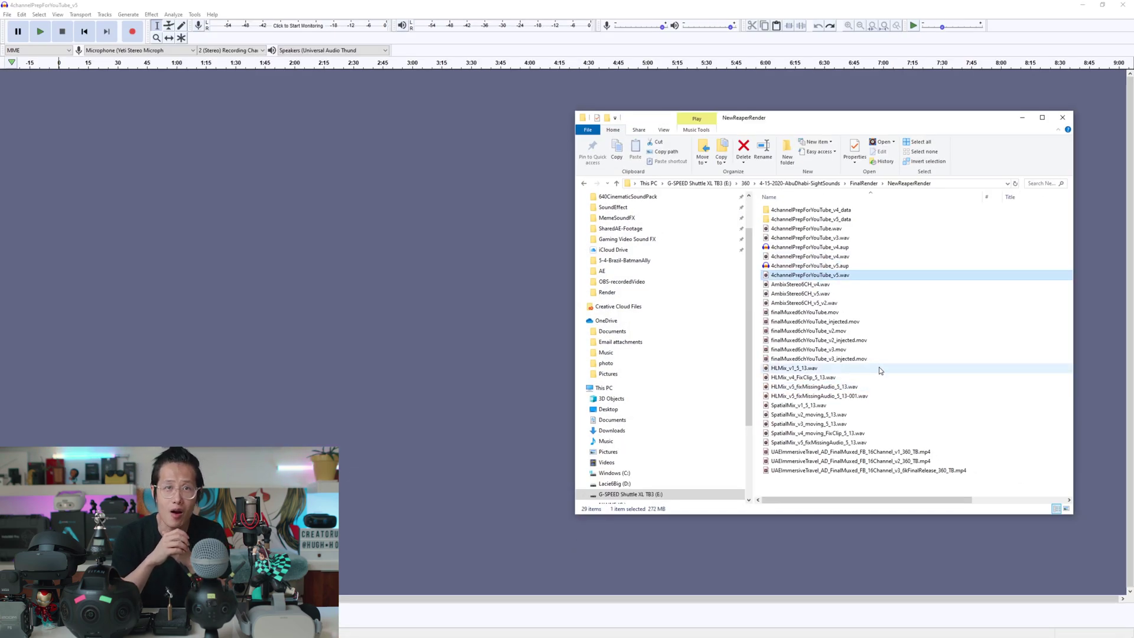
{"action": "left_click", "coordinate": [844, 386], "text": "ctrl"}
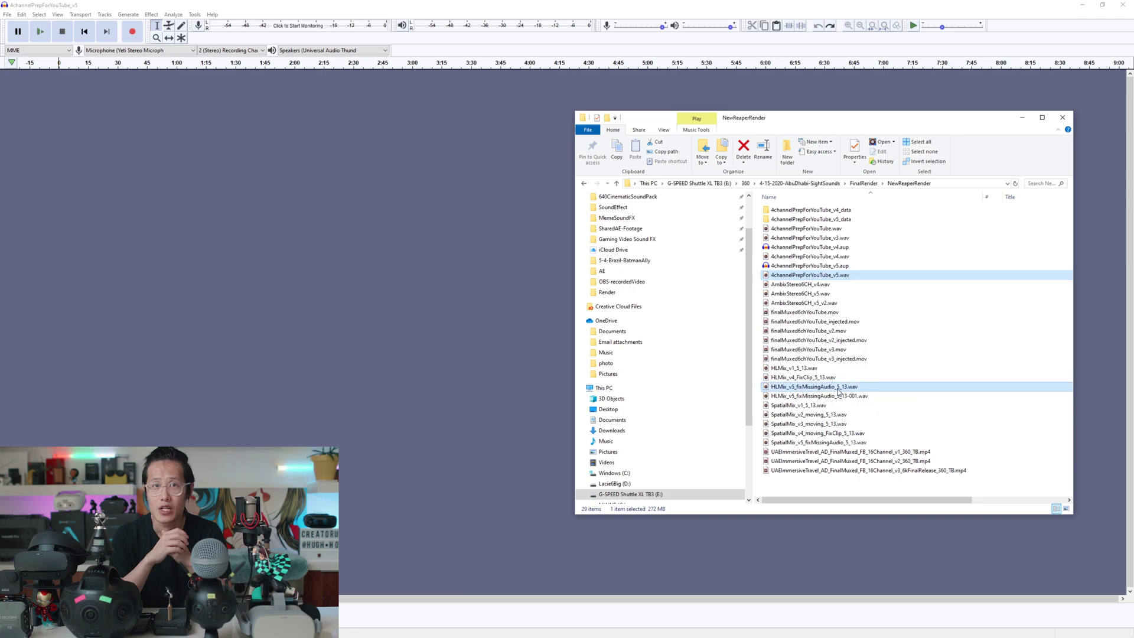
{"action": "left_click_drag", "start_coordinate": [794, 273], "coordinate": [387, 309]}
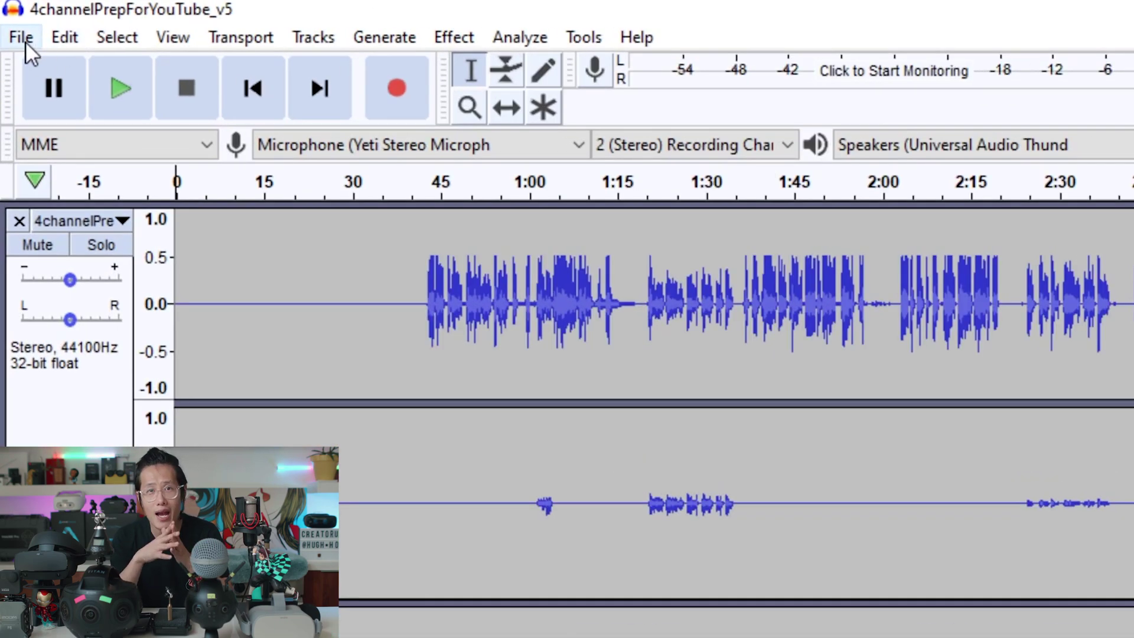
- Export the project as an uncompressed WAV (Microsoft) file with empty metadata
{"action": "left_click", "coordinate": [24, 39]}
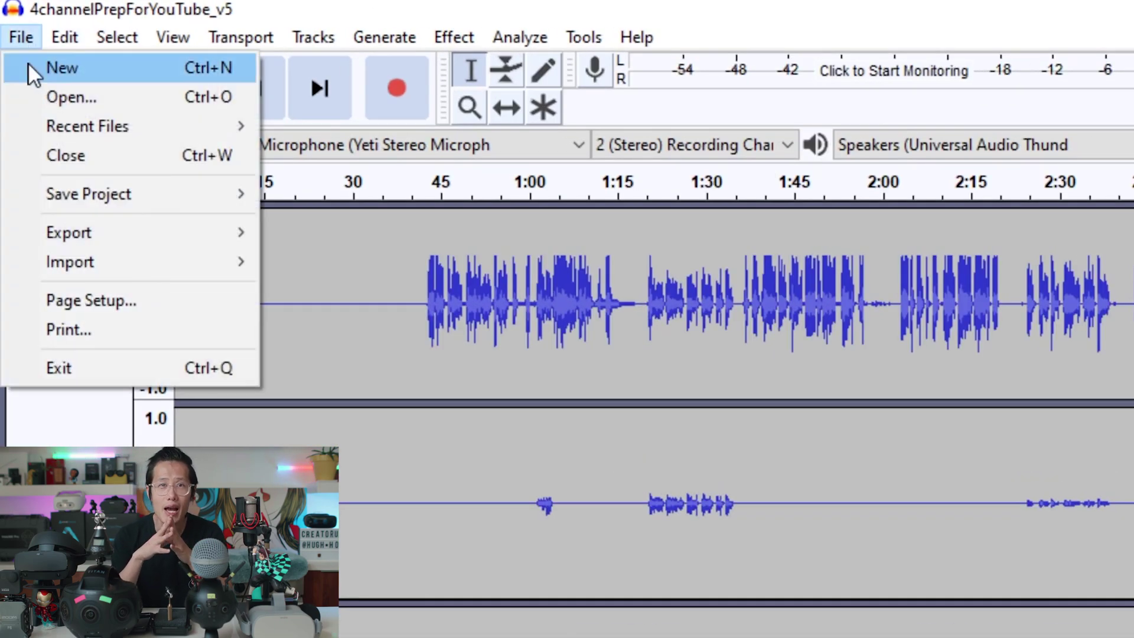
{"action": "mouse_move", "coordinate": [77, 233]}
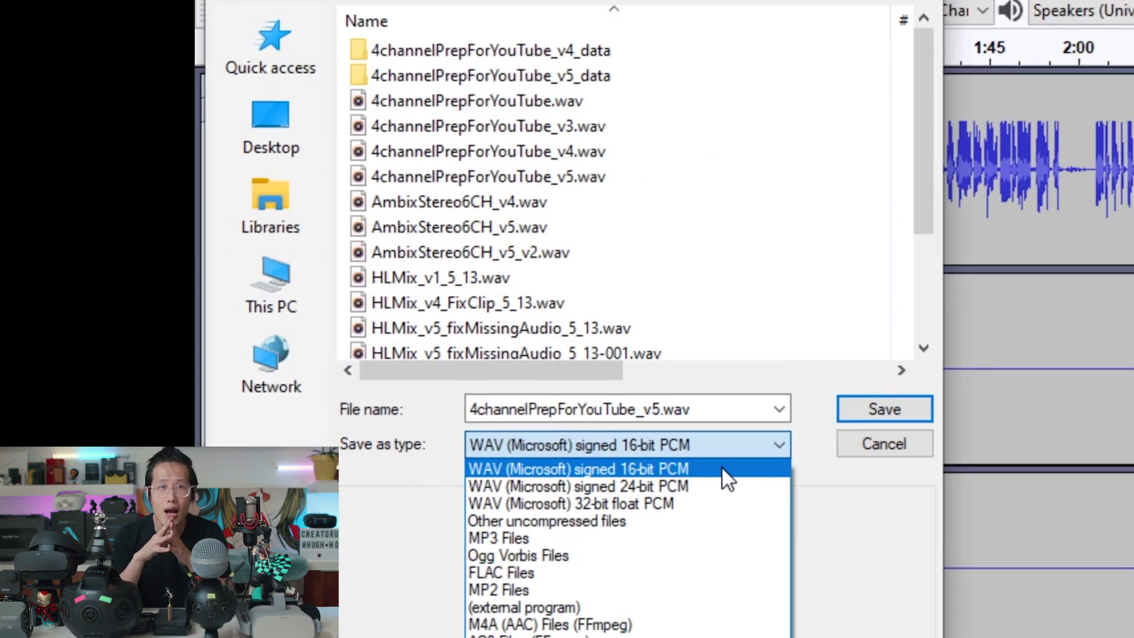
{"action": "left_click", "coordinate": [709, 519]}
{"action": "left_click", "coordinate": [614, 556]}
{"action": "left_click", "coordinate": [614, 555]}
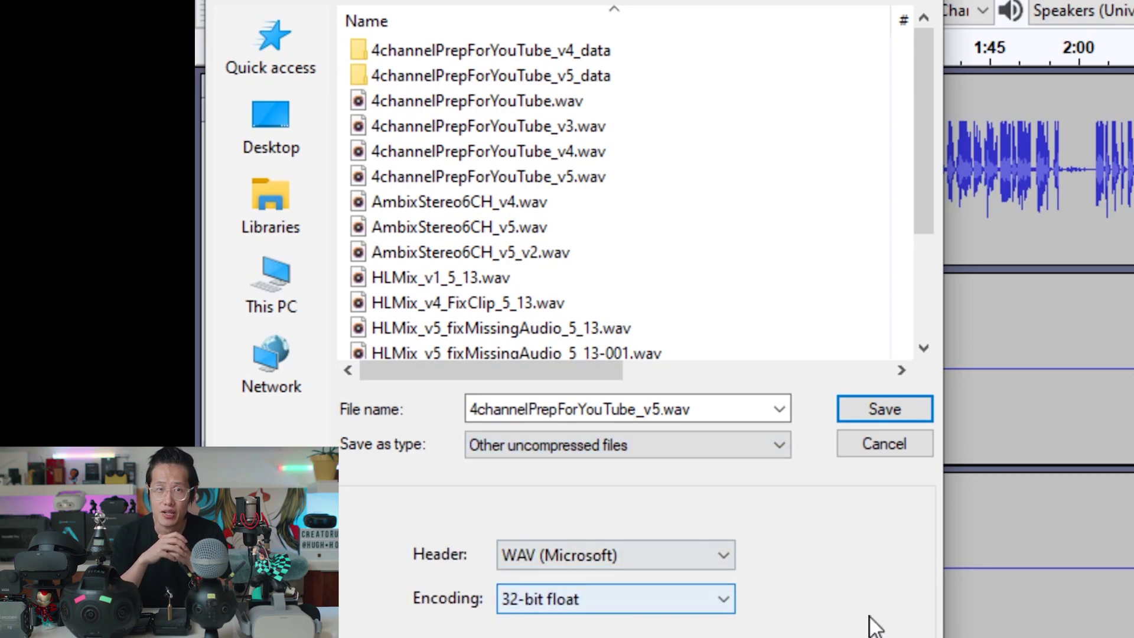
{"action": "key", "text": "Return"}
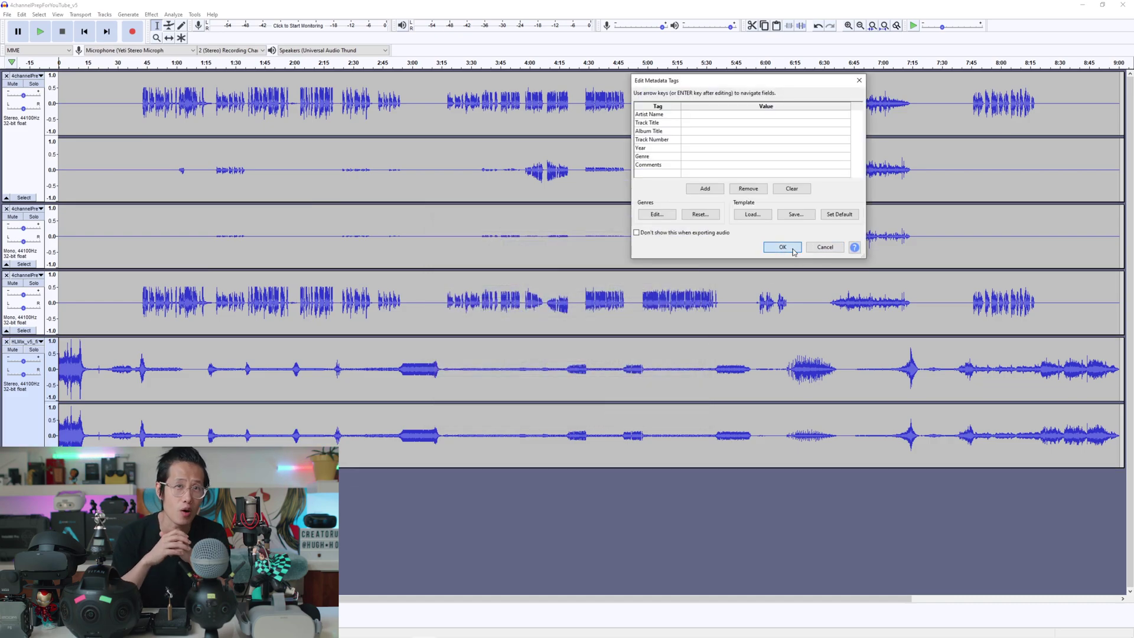
{"action": "left_click", "coordinate": [788, 247]}
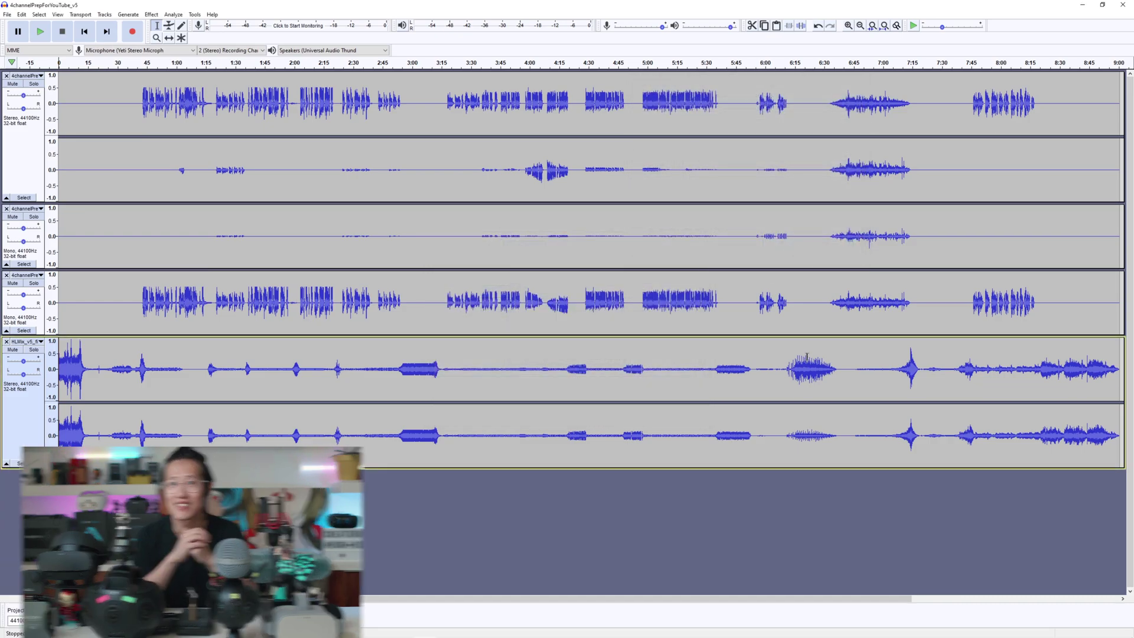
- Launch Command Prompt from Windows search using cmd
{"action": "left_click", "coordinate": [66, 629]}
{"action": "type", "text": "cmd"}
{"action": "key", "text": "Return"}
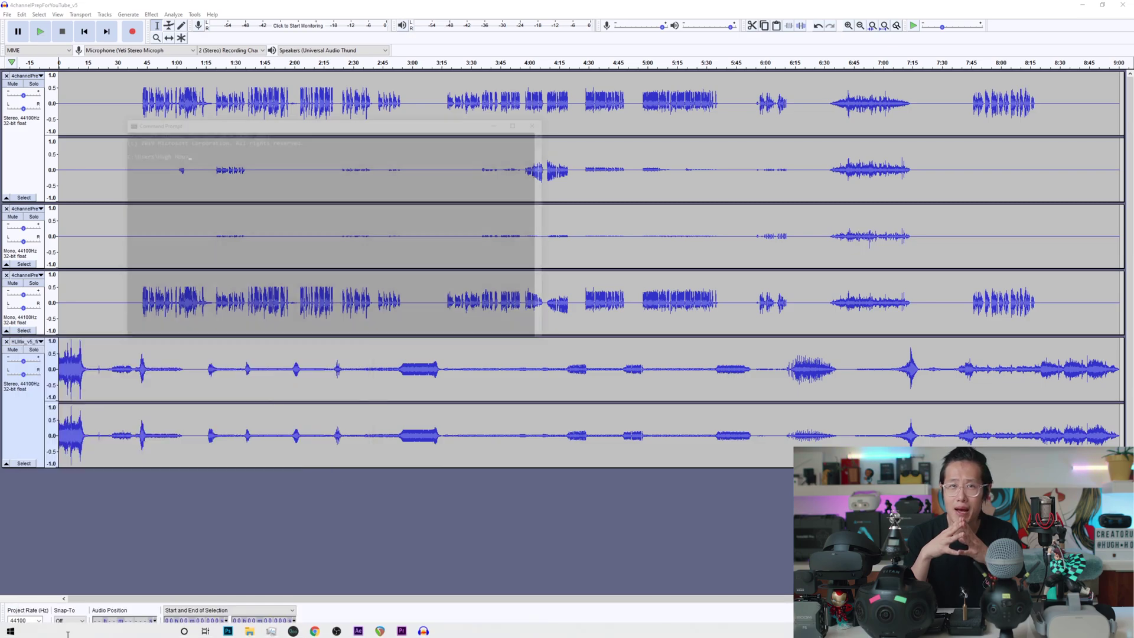
- Open C:\FFmpeg\bin in File Explorer beside Command Prompt and review the ffmpeg mux template
{"action": "left_click_drag", "start_coordinate": [329, 126], "coordinate": [447, 205]}
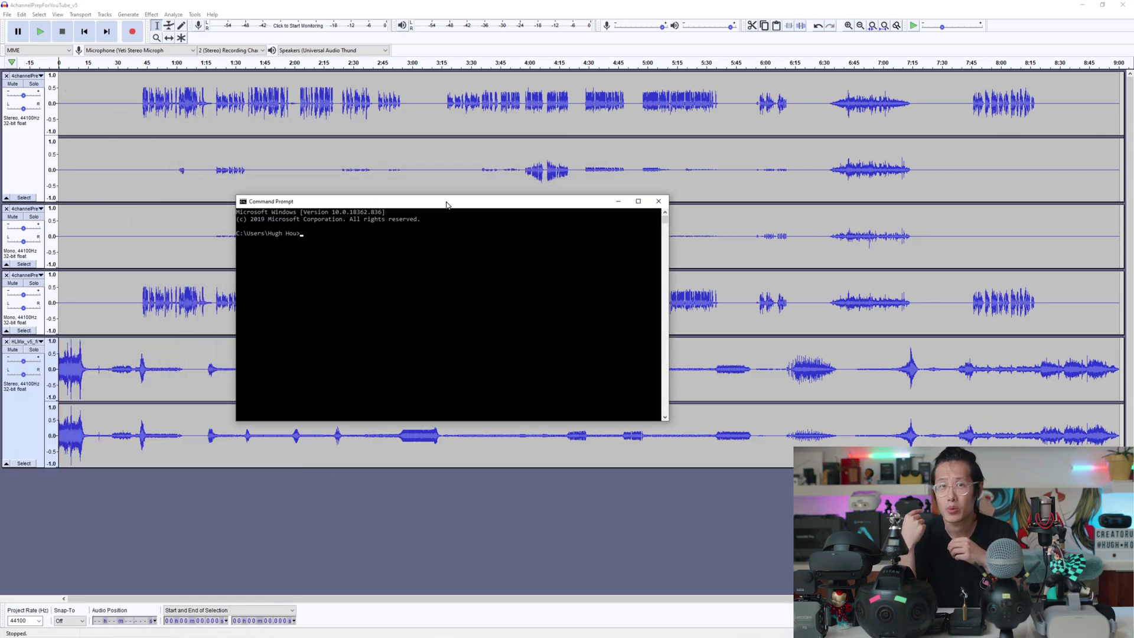
{"action": "mouse_move", "coordinate": [199, 633]}
{"action": "left_click", "coordinate": [249, 629]}
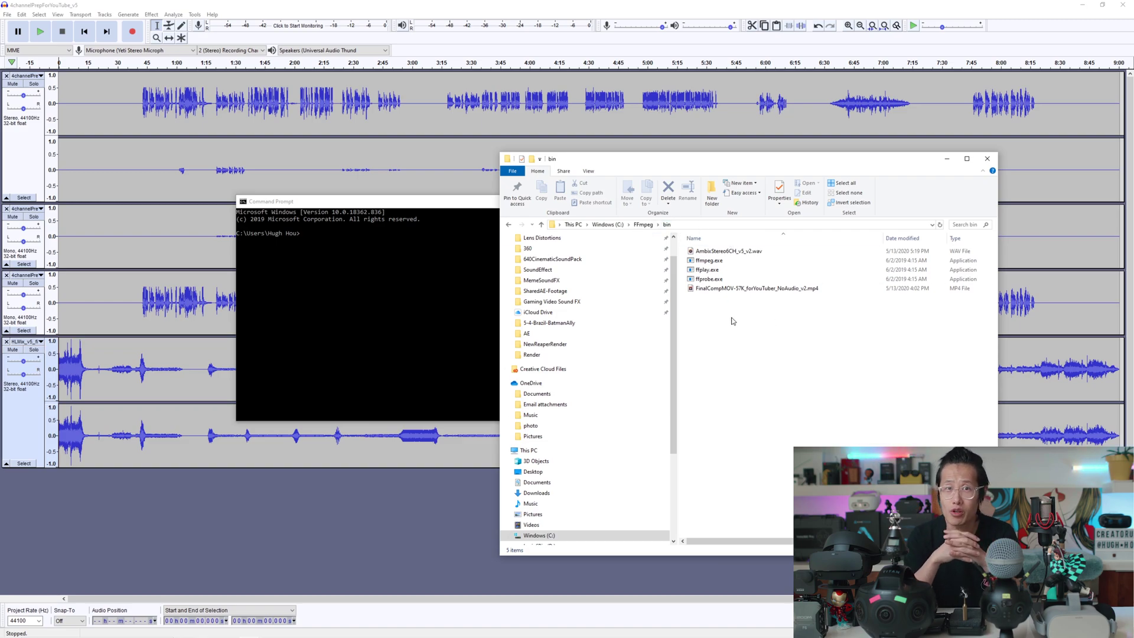
{"action": "left_click", "coordinate": [352, 286]}
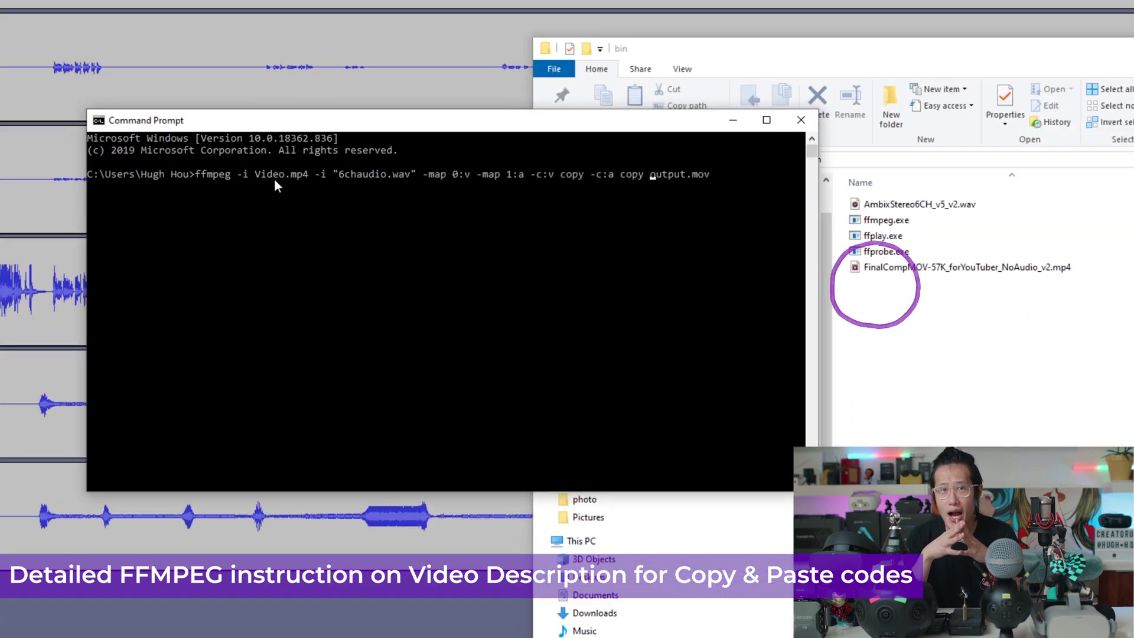
{"action": "key", "text": "Left"}
{"action": "key", "text": "Left"}
{"action": "key", "text": "Left"}
{"action": "key", "text": "Left"}
{"action": "key", "text": "Left"}
{"action": "key", "text": "Left"}
{"action": "key", "text": "Left"}
{"action": "key", "text": "Left"}
{"action": "key", "text": "Left"}
{"action": "key", "text": "Left"}
{"action": "key", "text": "Left"}
{"action": "key", "text": "Left"}
{"action": "key", "text": "Left"}
{"action": "key", "text": "Left"}
{"action": "key", "text": "Left"}
{"action": "key", "text": "Left"}
{"action": "key", "text": "Left"}
{"action": "key", "text": "Left"}
{"action": "key", "text": "Left"}
{"action": "key", "text": "Left"}
{"action": "key", "text": "Left"}
{"action": "key", "text": "Left"}
{"action": "key", "text": "Left"}
{"action": "key", "text": "Left"}
{"action": "key", "text": "Left"}
{"action": "key", "text": "Left"}
{"action": "key", "text": "Left"}
{"action": "key", "text": "Left"}
{"action": "key", "text": "Left"}
{"action": "key", "text": "Left"}
{"action": "key", "text": "Left"}
{"action": "key", "text": "Left"}
{"action": "key", "text": "Left"}
{"action": "key", "text": "Left"}
{"action": "key", "text": "Left"}
{"action": "key", "text": "Left"}
{"action": "key", "text": "Left"}
{"action": "key", "text": "Left"}
{"action": "key", "text": "Left"}
{"action": "key", "text": "Left"}
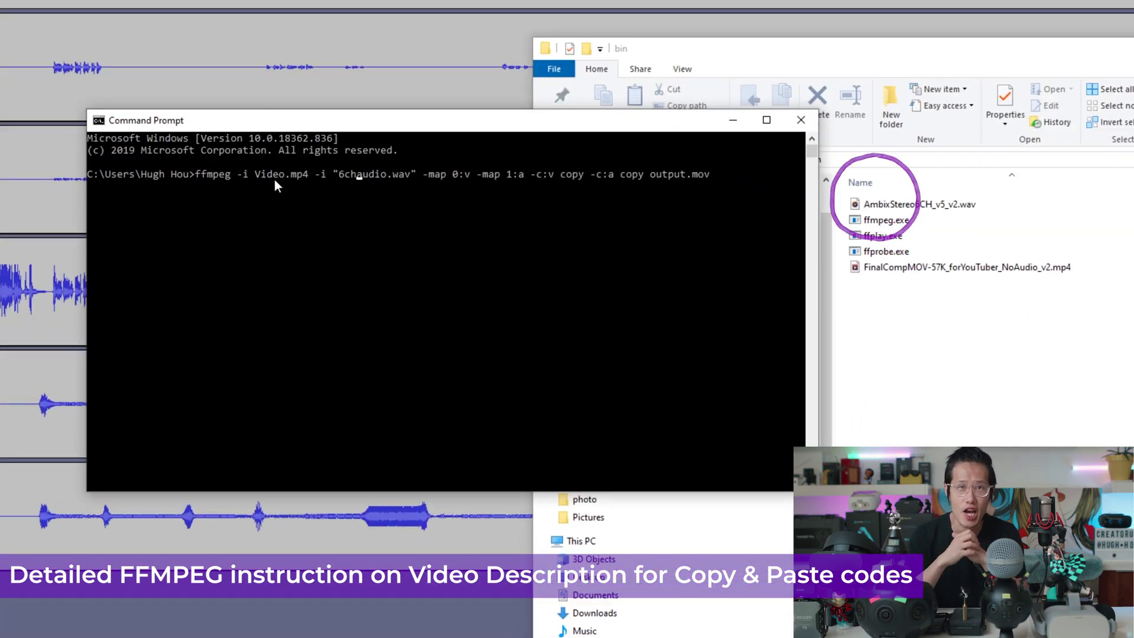
{"action": "key", "text": "Right"}
{"action": "key", "text": "Right"}
{"action": "key", "text": "Right"}
{"action": "key", "text": "Right"}
{"action": "key", "text": "Right"}
{"action": "key", "text": "Right"}
{"action": "key", "text": "Right"}
{"action": "key", "text": "Right"}
{"action": "key", "text": "Right"}
{"action": "key", "text": "Right"}
{"action": "key", "text": "Right"}
{"action": "key", "text": "Right"}
{"action": "key", "text": "Right"}
{"action": "key", "text": "Right"}
{"action": "key", "text": "Right"}
{"action": "key", "text": "Right"}
{"action": "key", "text": "Right"}
{"action": "key", "text": "Right"}
{"action": "key", "text": "Right"}
{"action": "key", "text": "Right"}
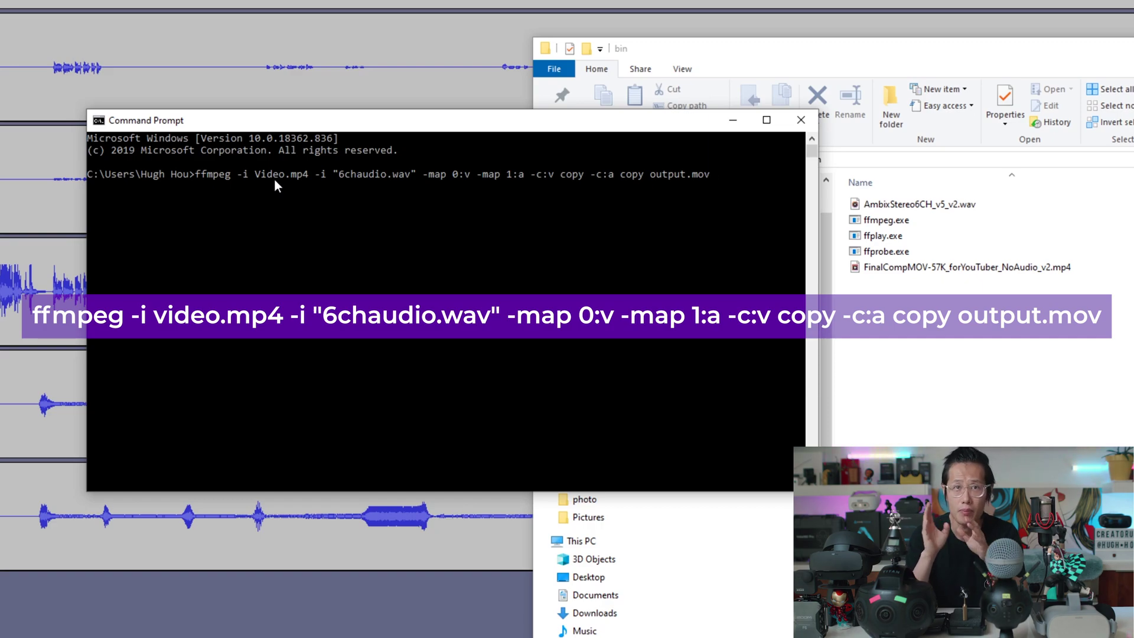
- Replace Video.mp4 in the command with the FinalCompMOV-57K_forYouTuber_NoAudio_v2.mp4 file name
{"action": "left_click", "coordinate": [942, 269]}
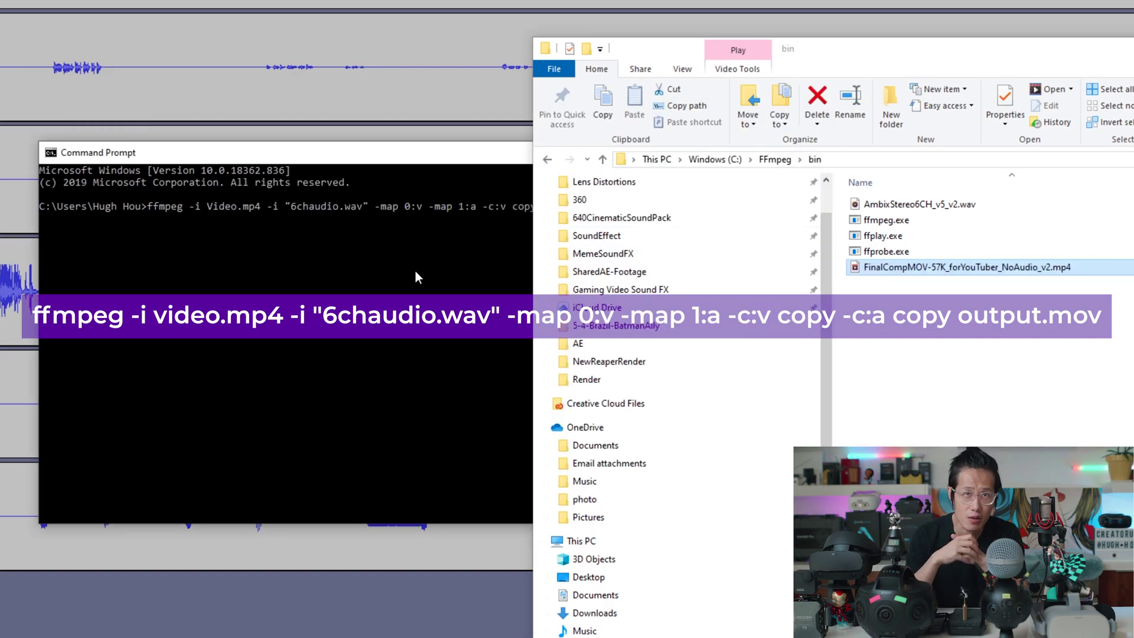
{"action": "key", "text": "Right"}
{"action": "key", "text": "Right"}
{"action": "key", "text": "BackSpace"}
{"action": "key", "text": "BackSpace"}
{"action": "key", "text": "BackSpace"}
{"action": "key", "text": "BackSpace"}
{"action": "key", "text": "BackSpace"}
{"action": "key", "text": "BackSpace"}
{"action": "key", "text": "BackSpace"}
{"action": "key", "text": "BackSpace"}
{"action": "key", "text": "BackSpace"}
{"action": "type", "text": "FinalCompMOV-57K_forYouTuber_NoAudio_v2.mp4"}
- Swap in AmbixStereo6CH_v5_v2.wav, name the output forYouTubeVRoutput.mov, and run ffmpeg
{"action": "left_click", "coordinate": [918, 204]}
{"action": "key", "text": "F2"}
{"action": "key", "text": "ctrl+a"}
{"action": "key", "text": "ctrl+c"}
{"action": "left_click", "coordinate": [497, 233]}
{"action": "key", "text": "Right"}
{"action": "key", "text": "Right"}
{"action": "key", "text": "Right"}
{"action": "key", "text": "Right"}
{"action": "key", "text": "Right"}
{"action": "key", "text": "Right"}
{"action": "key", "text": "Right"}
{"action": "key", "text": "Right"}
{"action": "key", "text": "Right"}
{"action": "key", "text": "Right"}
{"action": "key", "text": "Right"}
{"action": "key", "text": "Right"}
{"action": "key", "text": "Right"}
{"action": "key", "text": "Right"}
{"action": "key", "text": "Right"}
{"action": "key", "text": "Right"}
{"action": "key", "text": "Right"}
{"action": "key", "text": "BackSpace"}
{"action": "key", "text": "BackSpace"}
{"action": "key", "text": "BackSpace"}
{"action": "key", "text": "BackSpace"}
{"action": "key", "text": "BackSpace"}
{"action": "key", "text": "BackSpace"}
{"action": "key", "text": "BackSpace"}
{"action": "key", "text": "BackSpace"}
{"action": "key", "text": "BackSpace"}
{"action": "key", "text": "BackSpace"}
{"action": "key", "text": "BackSpace"}
{"action": "key", "text": "BackSpace"}
{"action": "key", "text": "ctrl+v"}
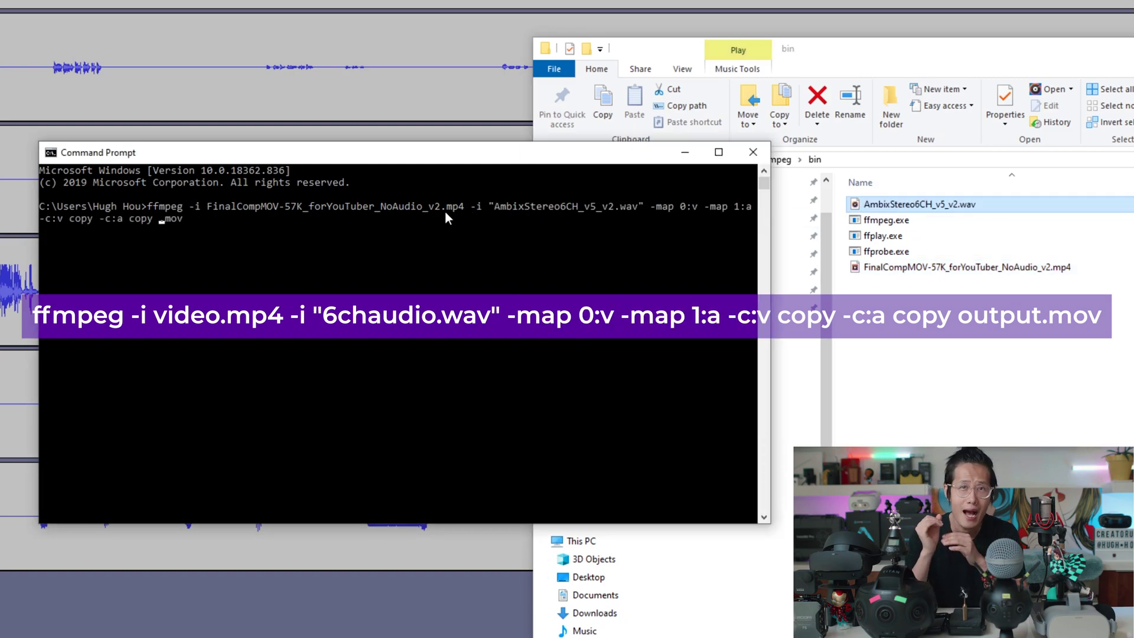
{"action": "type", "text": "forYouTubeVRoutput"}
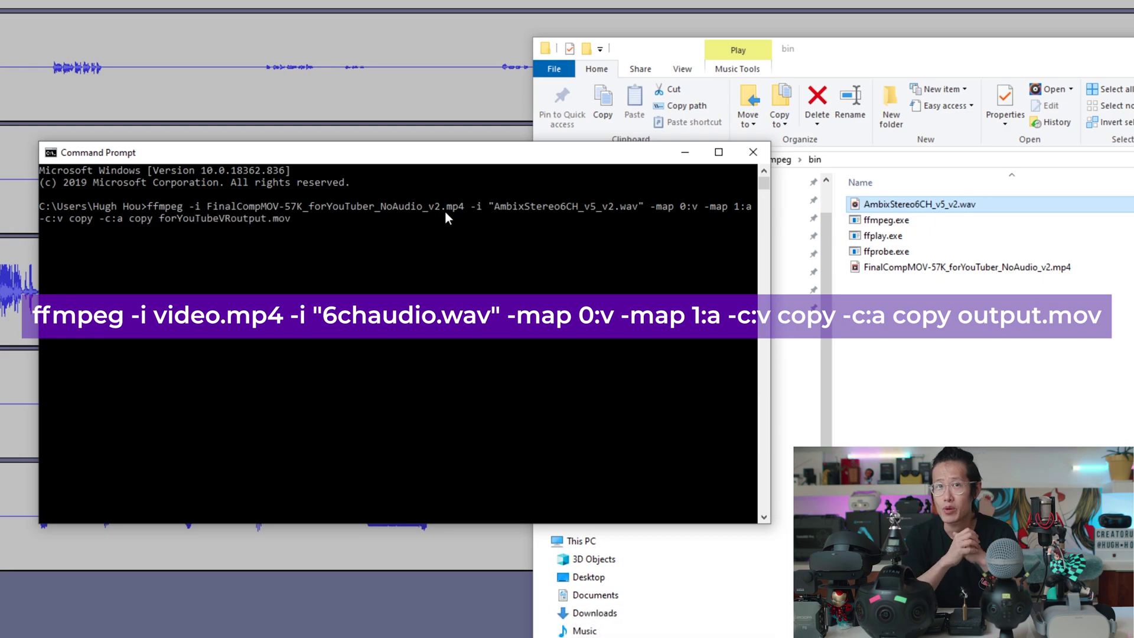
{"action": "key", "text": "Return"}
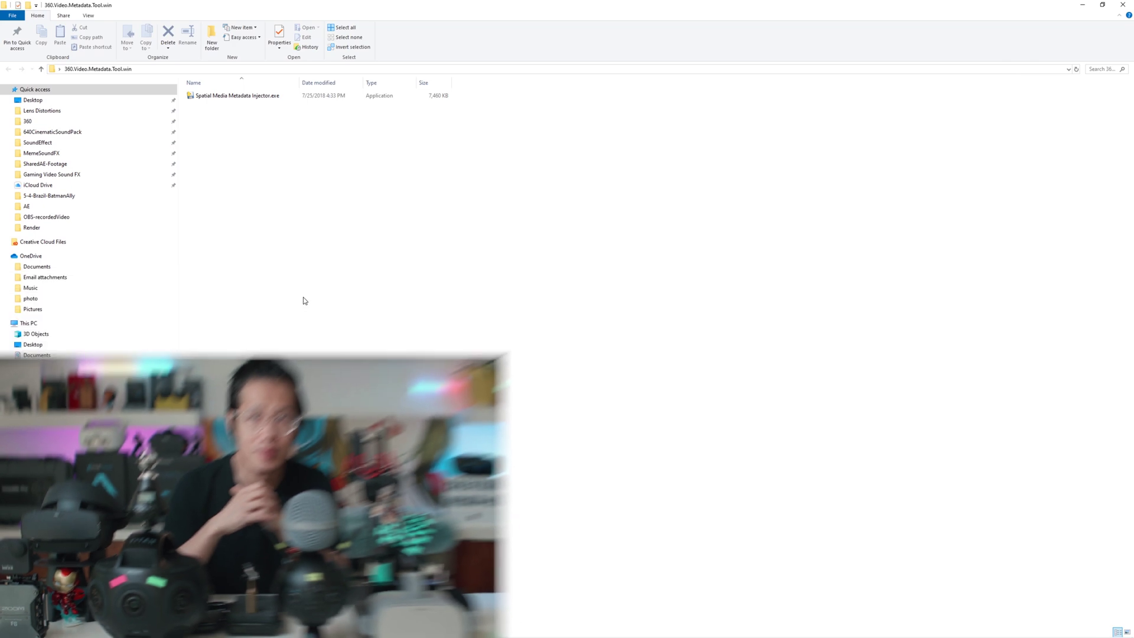
- Launch Spatial Media Metadata Injector and open the finalMuxed6chYouTube .mov from NewReaperRender
{"action": "left_click", "coordinate": [223, 97]}
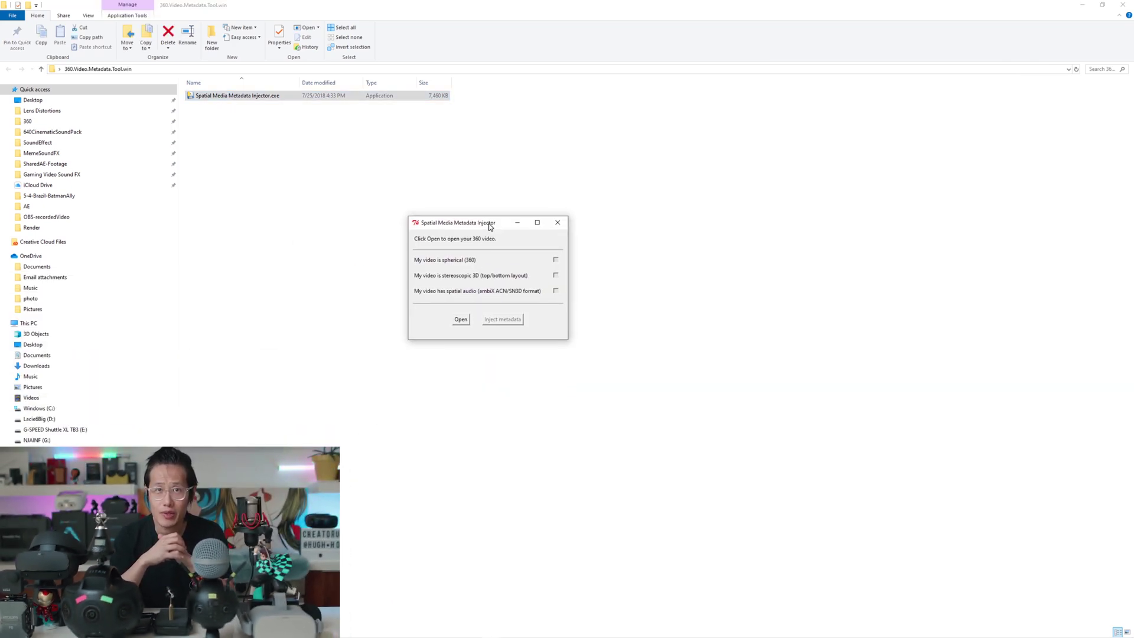
{"action": "left_click", "coordinate": [462, 321]}
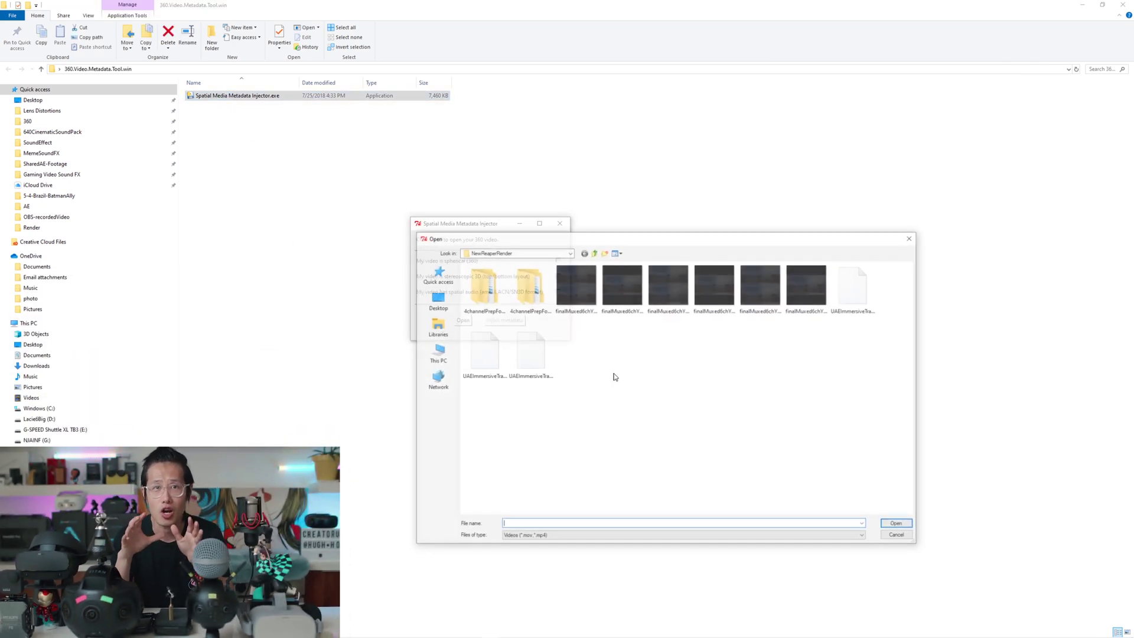
{"action": "left_click", "coordinate": [807, 284]}
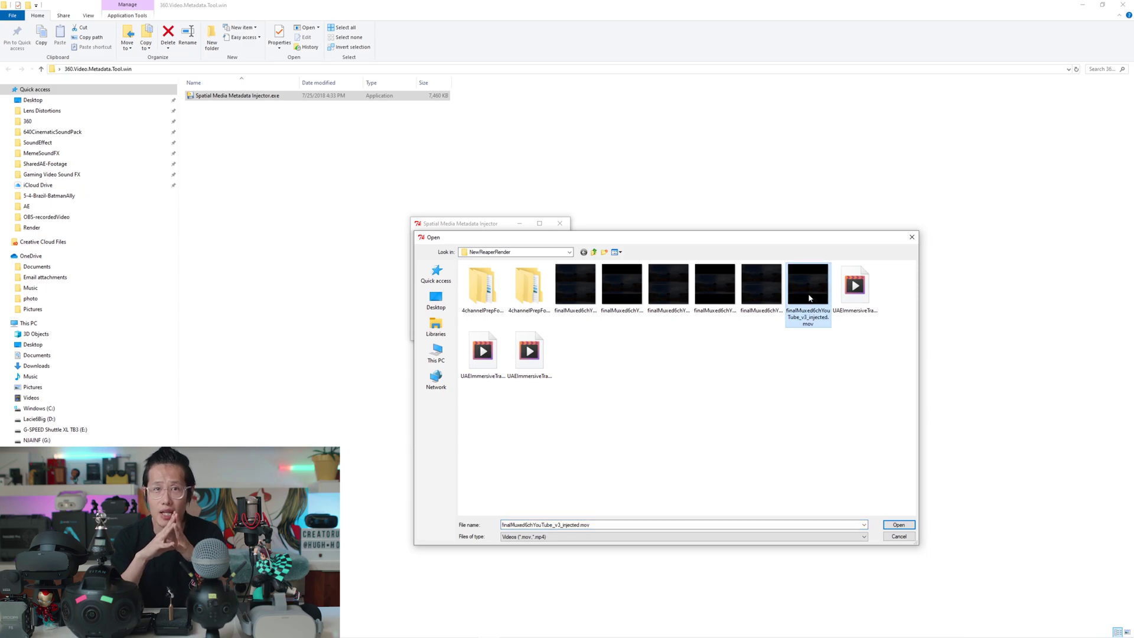
{"action": "left_click", "coordinate": [898, 525]}
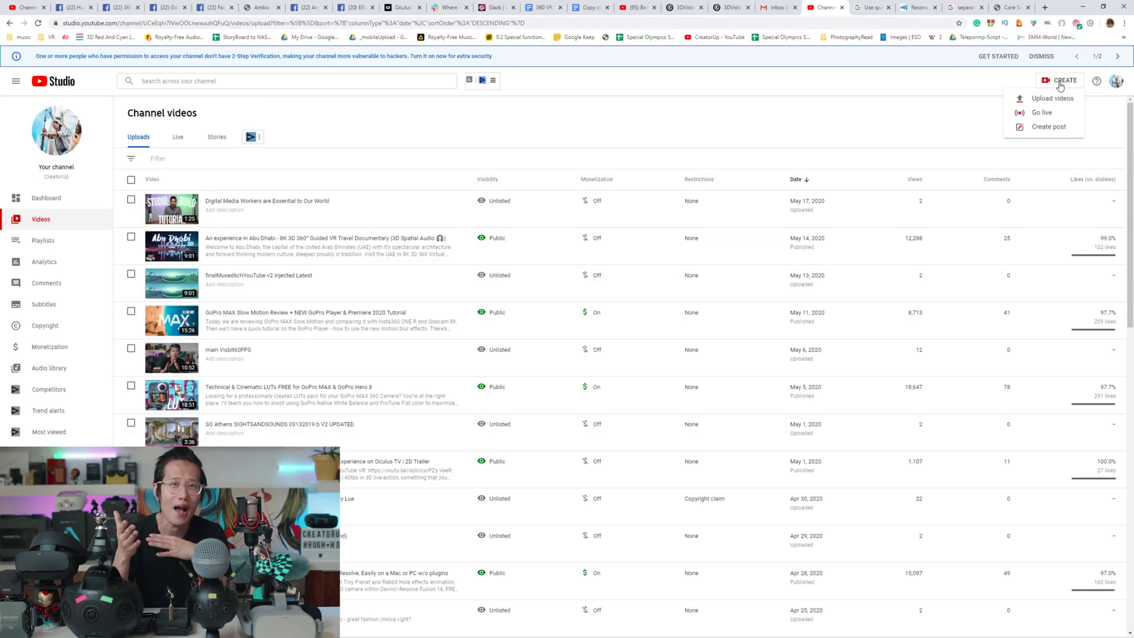
- Upload forYouTubeVRoutput.mov in YouTube Studio and advance past the Details and Monetization steps
{"action": "left_click", "coordinate": [1047, 97]}
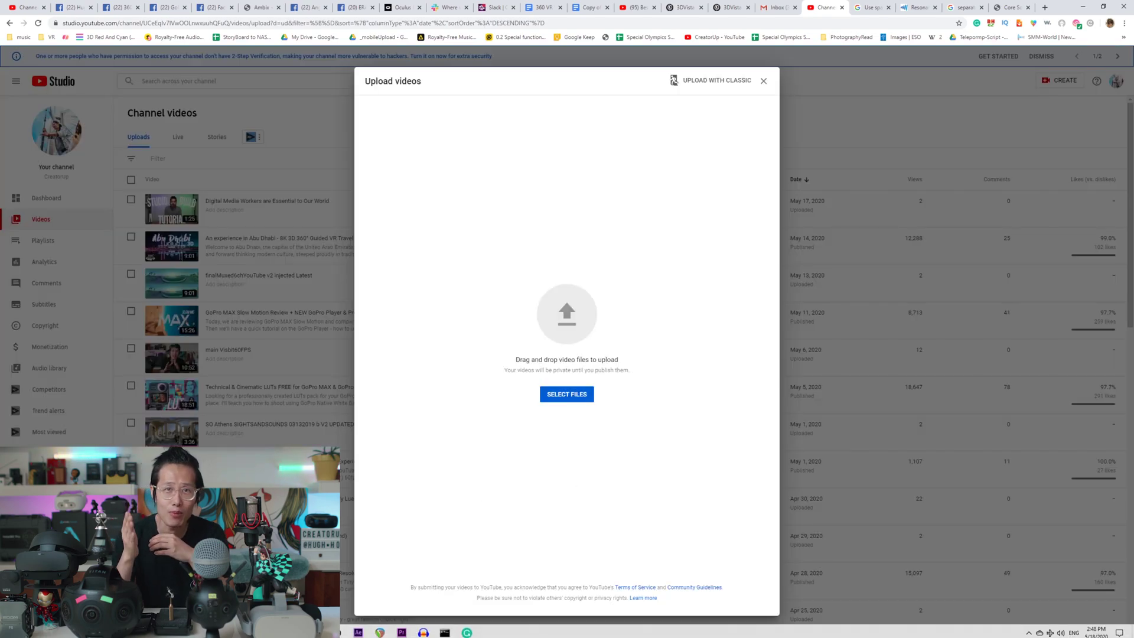
{"action": "left_click_drag", "start_coordinate": [195, 254], "coordinate": [603, 315]}
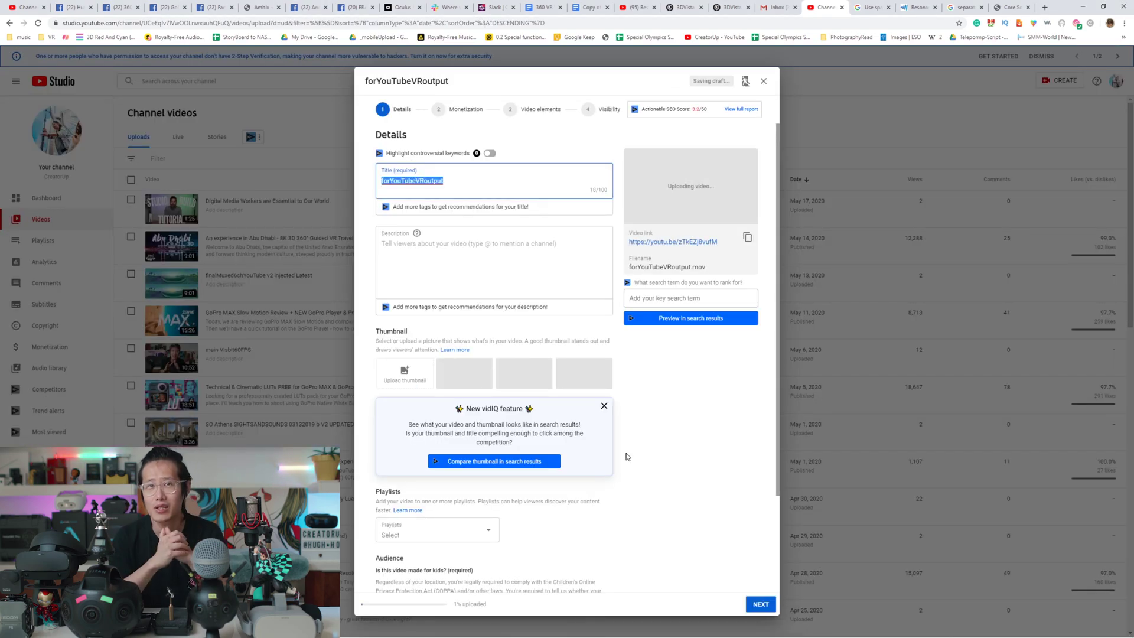
{"action": "left_click", "coordinate": [761, 603]}
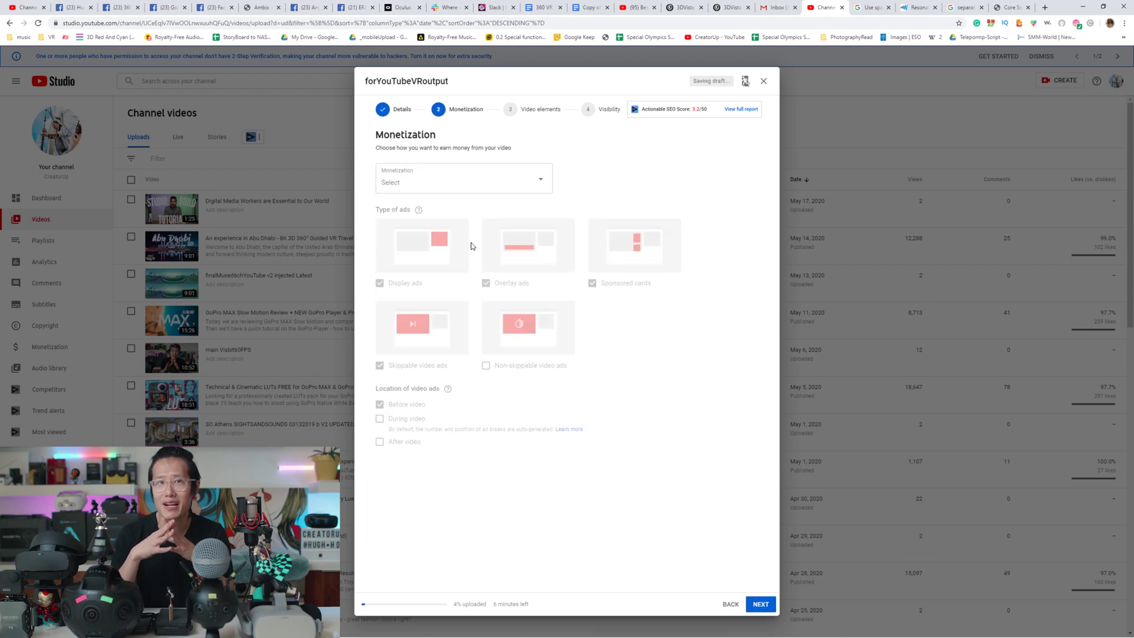
{"action": "left_click", "coordinate": [761, 603]}
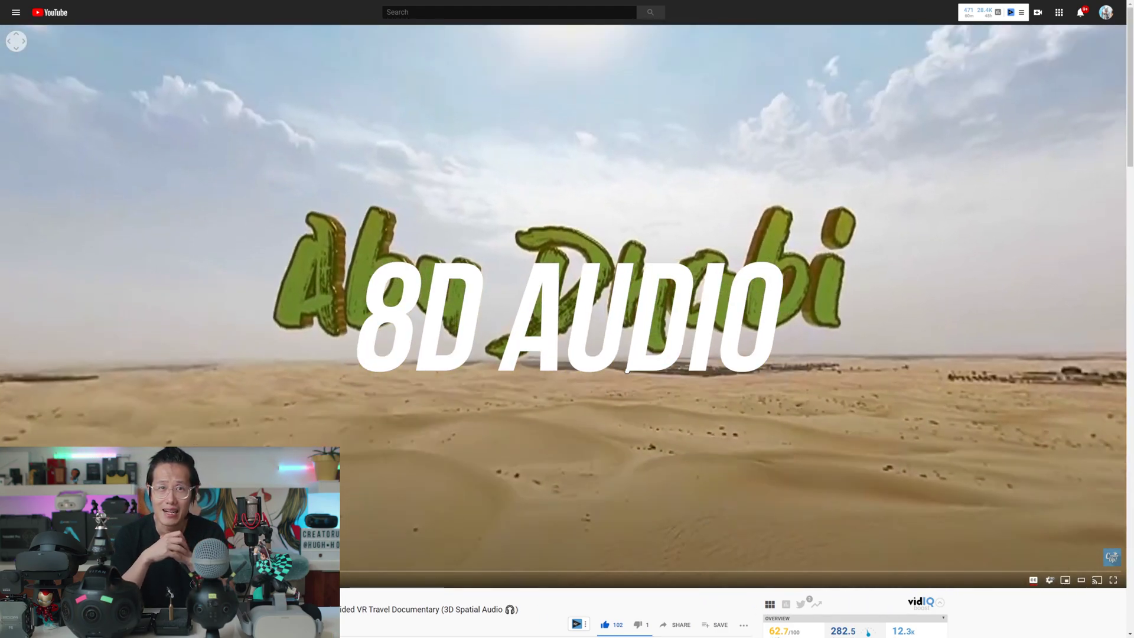
- Pan the 360 view across the desert, the Abu Dhabi title, and the mosque and monument
{"action": "left_click_drag", "start_coordinate": [627, 371], "coordinate": [658, 145]}
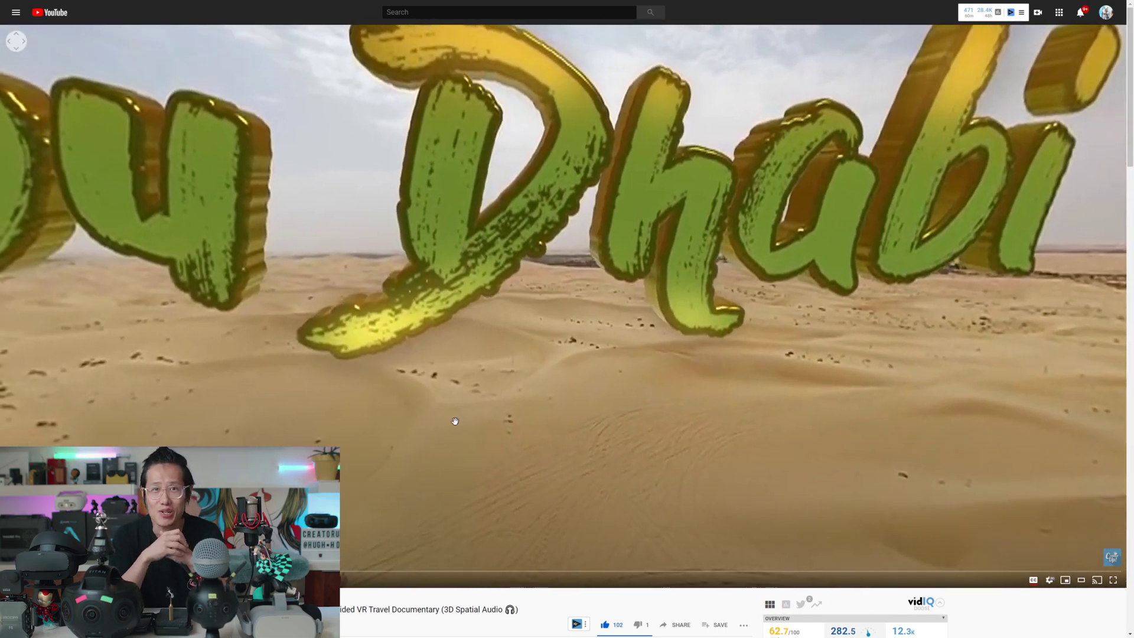
{"action": "left_click_drag", "start_coordinate": [455, 421], "coordinate": [674, 456]}
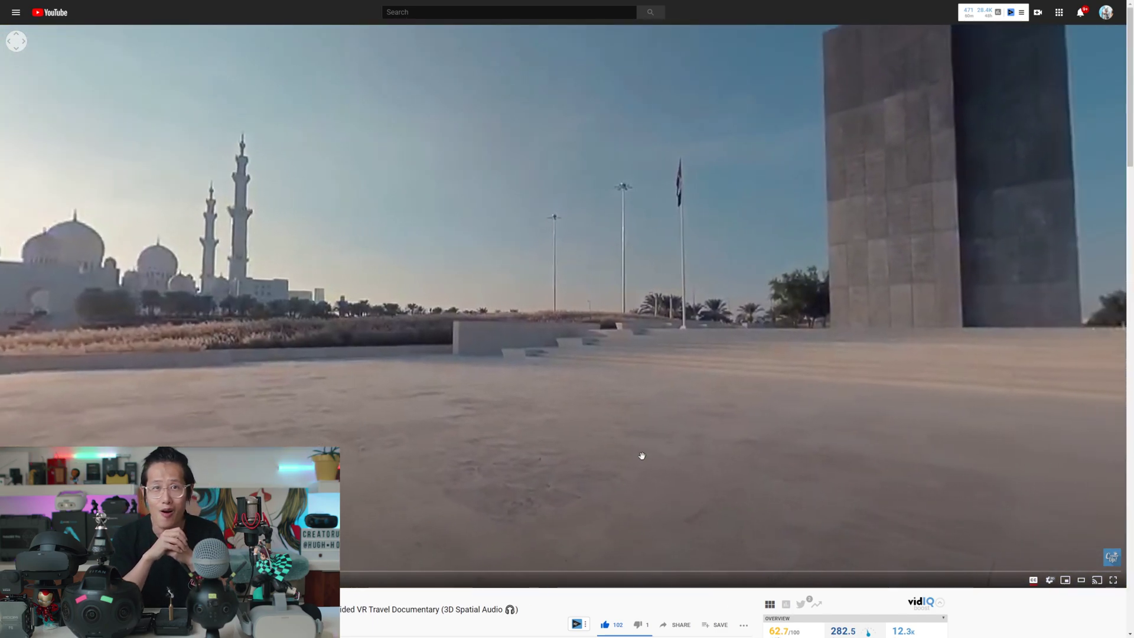
{"action": "left_click_drag", "start_coordinate": [643, 456], "coordinate": [421, 491]}
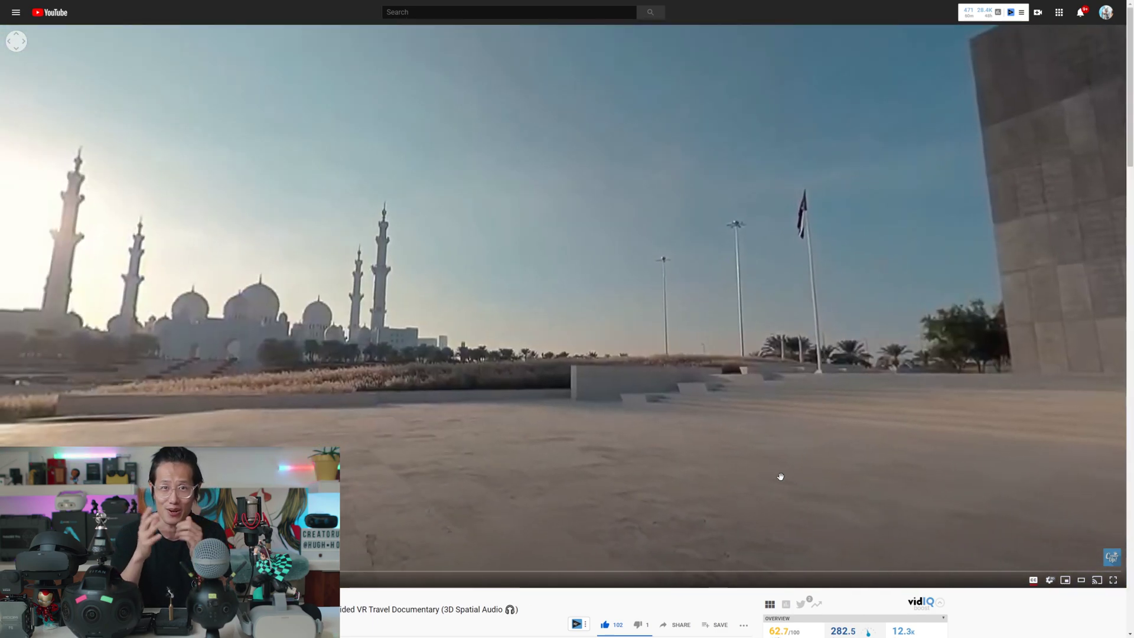